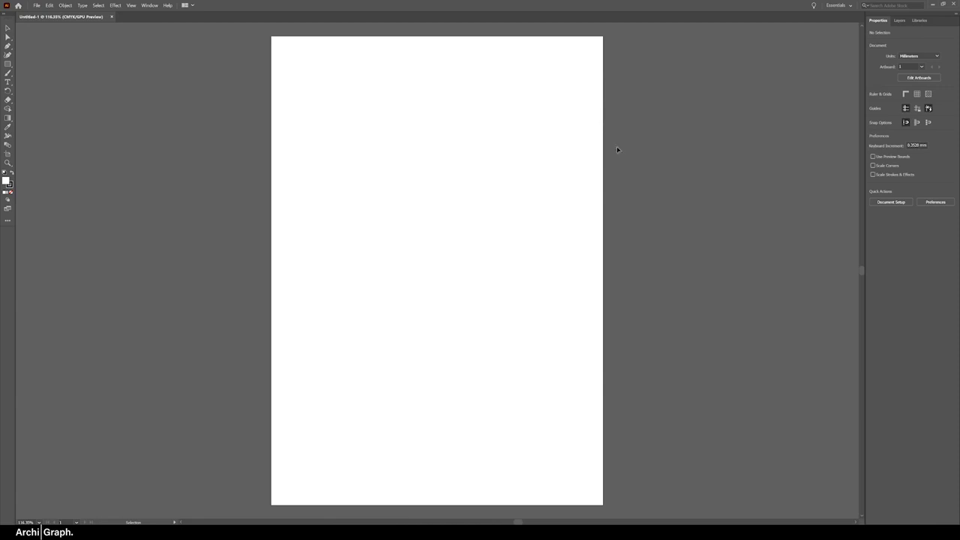
Switch the workspace to Essentials Classic.
{"action": "left_click", "coordinate": [150, 6]}
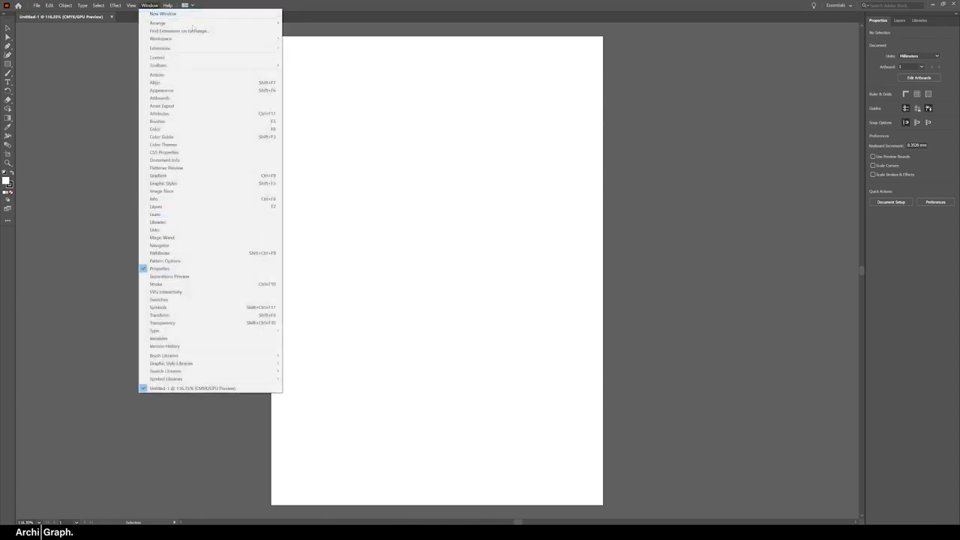
{"action": "mouse_move", "coordinate": [174, 38]}
{"action": "left_click", "coordinate": [319, 56]}
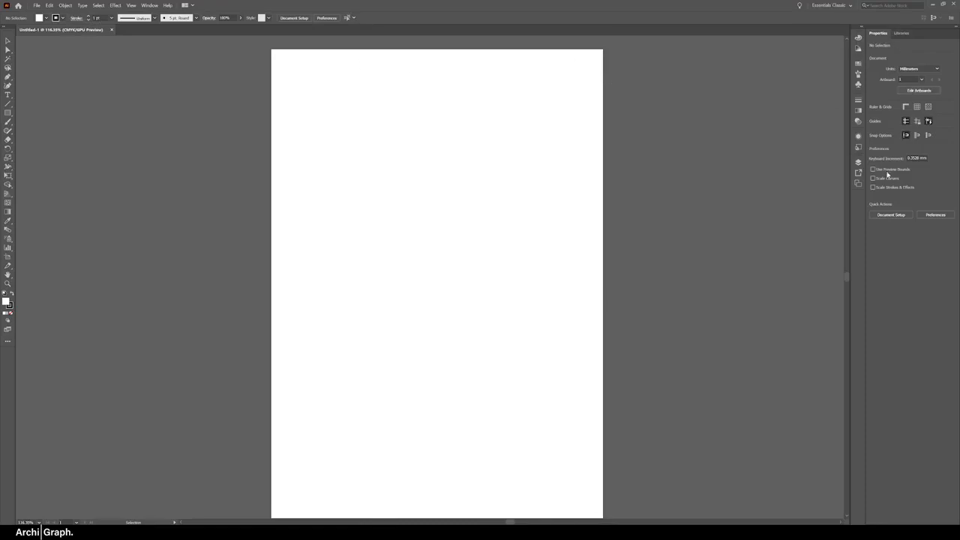
Dock the Layers panel group above the Properties panel and increase its height.
{"action": "left_click", "coordinate": [859, 161]}
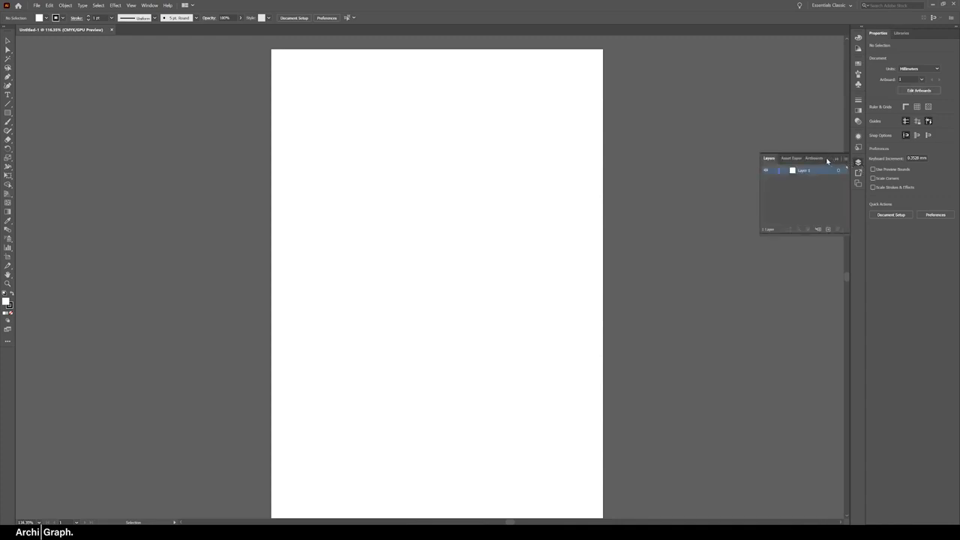
{"action": "left_click_drag", "start_coordinate": [827, 159], "coordinate": [896, 35]}
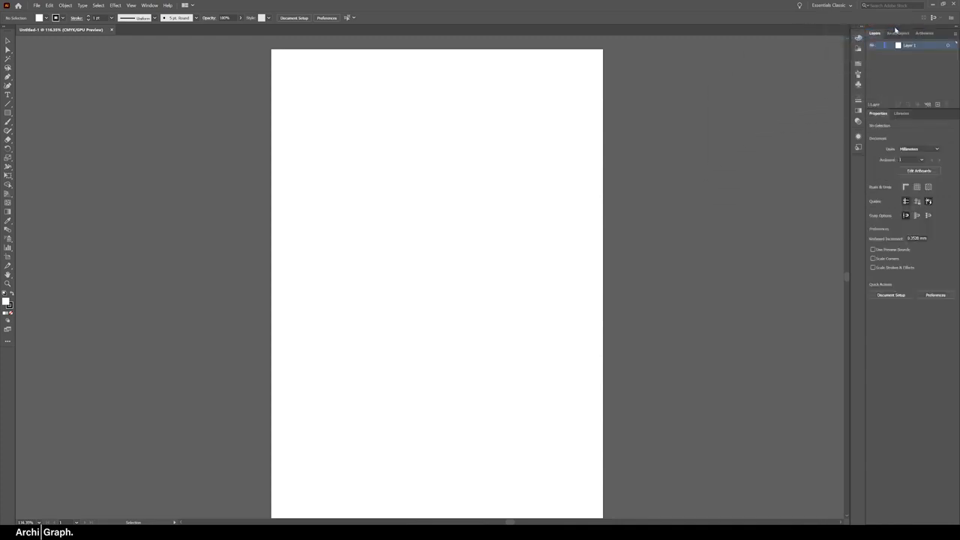
{"action": "left_click_drag", "start_coordinate": [899, 108], "coordinate": [894, 142]}
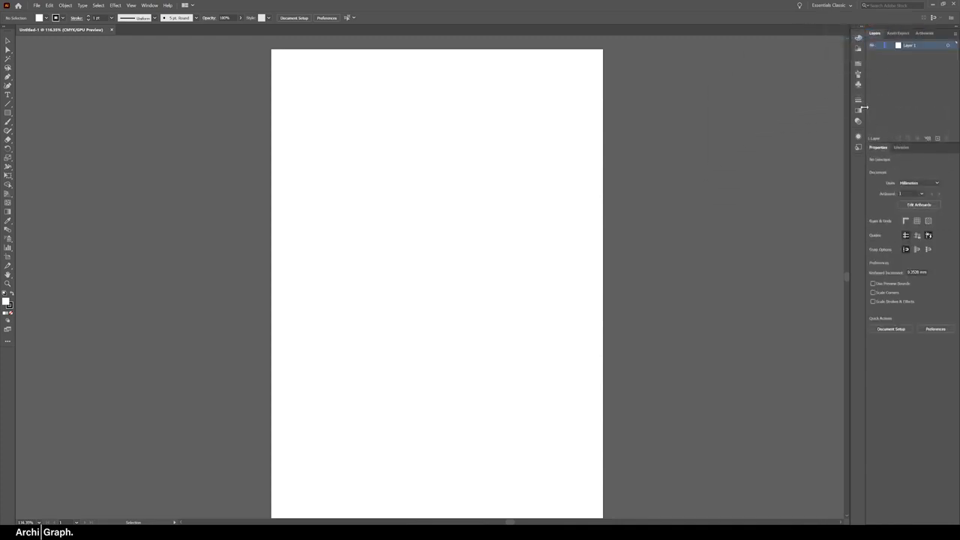
Expand the Stroke panel to show all its options and dock its group between Layers and Properties.
{"action": "left_click", "coordinate": [859, 103]}
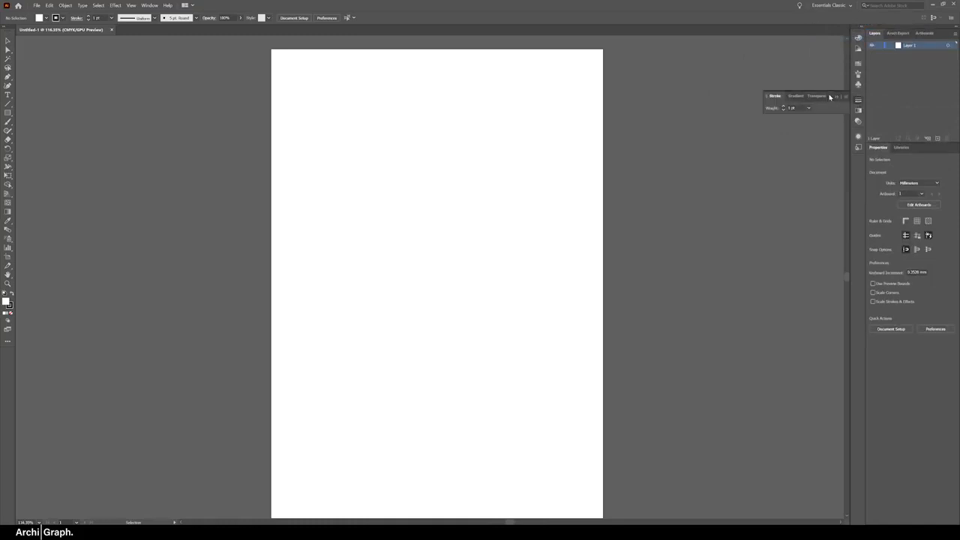
{"action": "left_click_drag", "start_coordinate": [832, 95], "coordinate": [748, 114]}
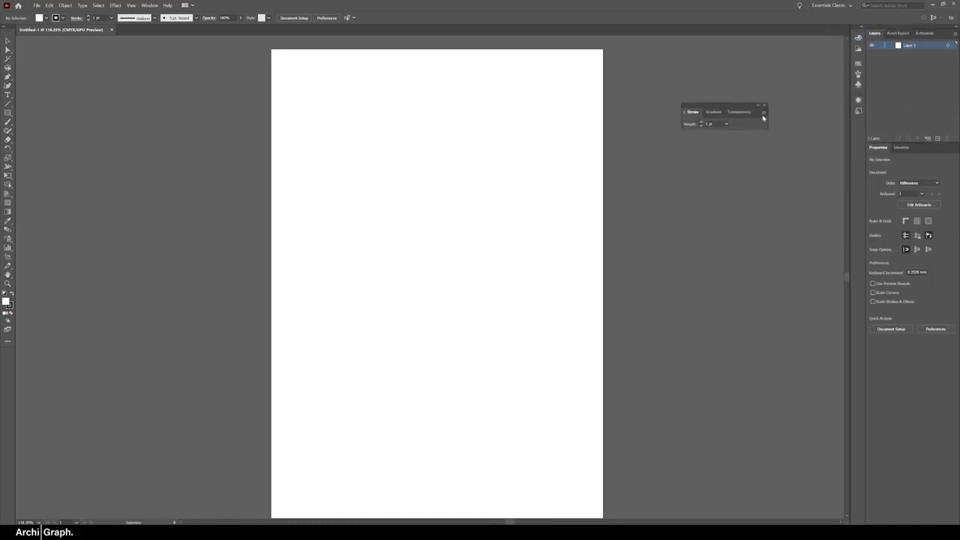
{"action": "left_click", "coordinate": [763, 112]}
{"action": "left_click", "coordinate": [788, 114]}
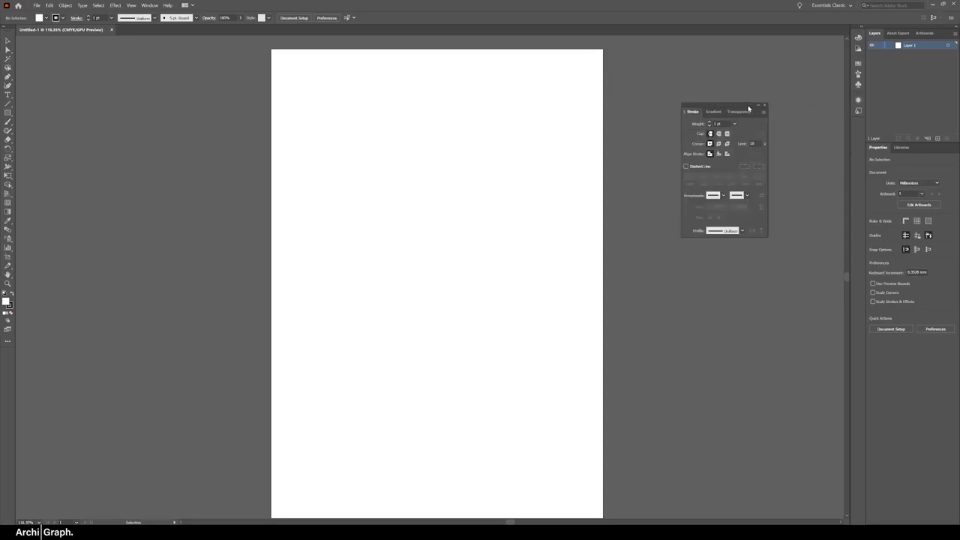
{"action": "mouse_move", "coordinate": [748, 110]}
{"action": "left_mouse_down"}
{"action": "mouse_move", "coordinate": [809, 102]}
{"action": "mouse_move", "coordinate": [925, 138]}
{"action": "left_mouse_up"}
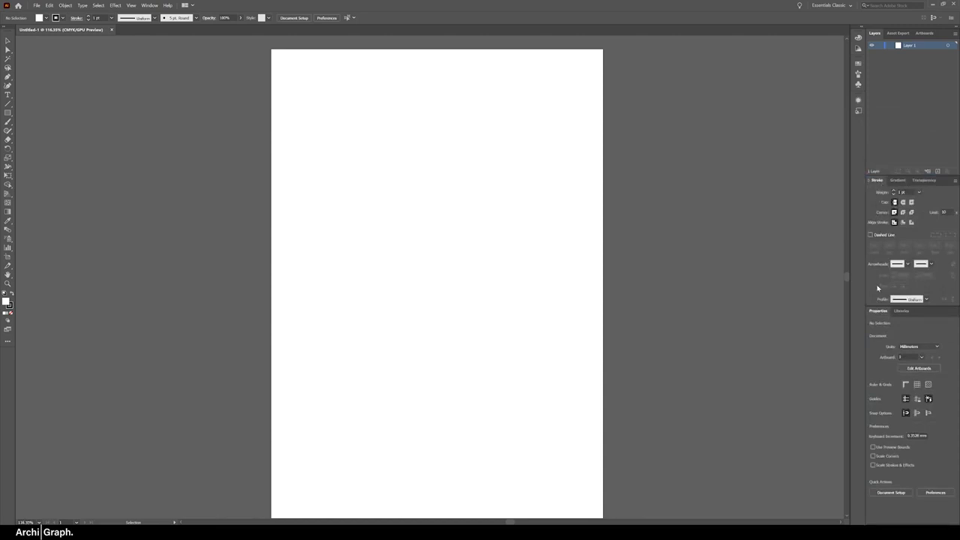
Detach the Properties and Libraries panels from the dock and close both.
{"action": "left_click_drag", "start_coordinate": [881, 315], "coordinate": [654, 281]}
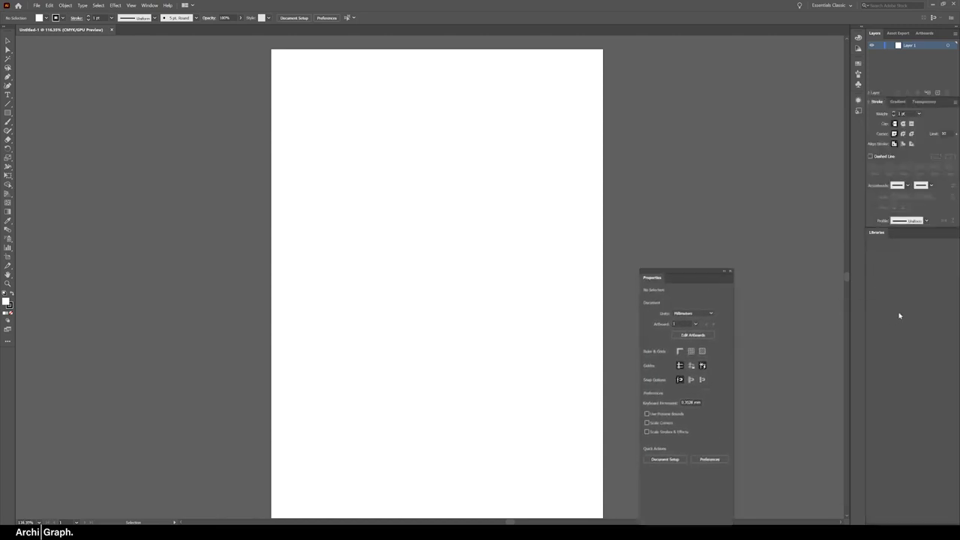
{"action": "left_click_drag", "start_coordinate": [878, 230], "coordinate": [643, 218]}
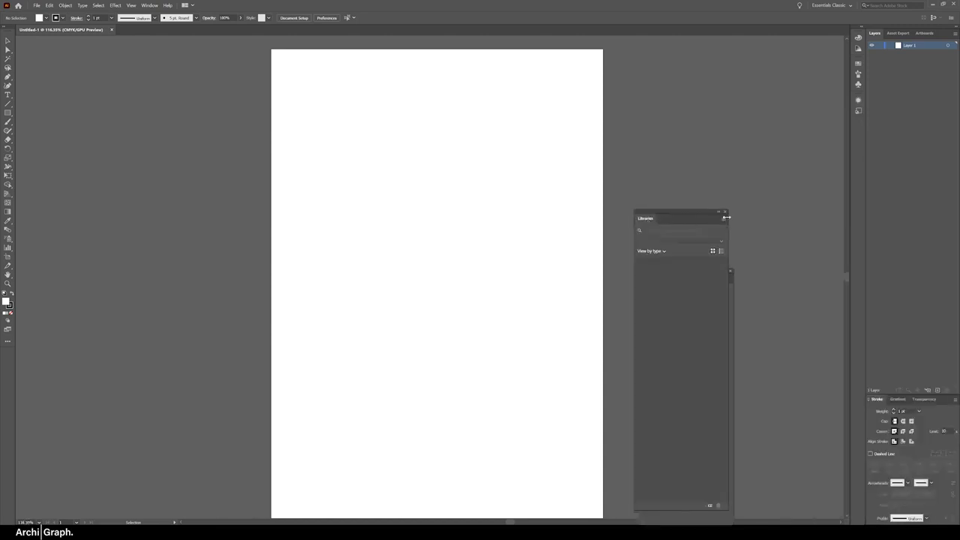
{"action": "left_click", "coordinate": [724, 213]}
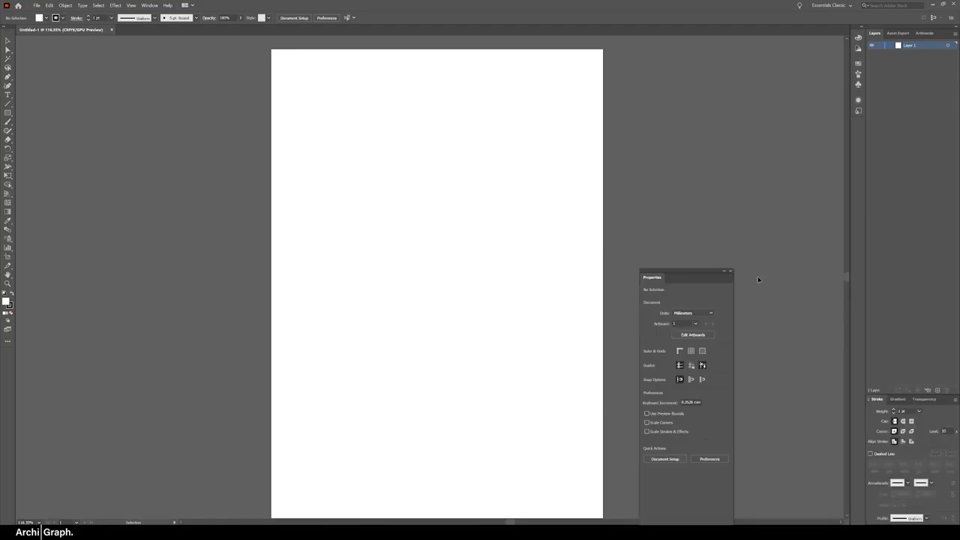
{"action": "left_click", "coordinate": [731, 271]}
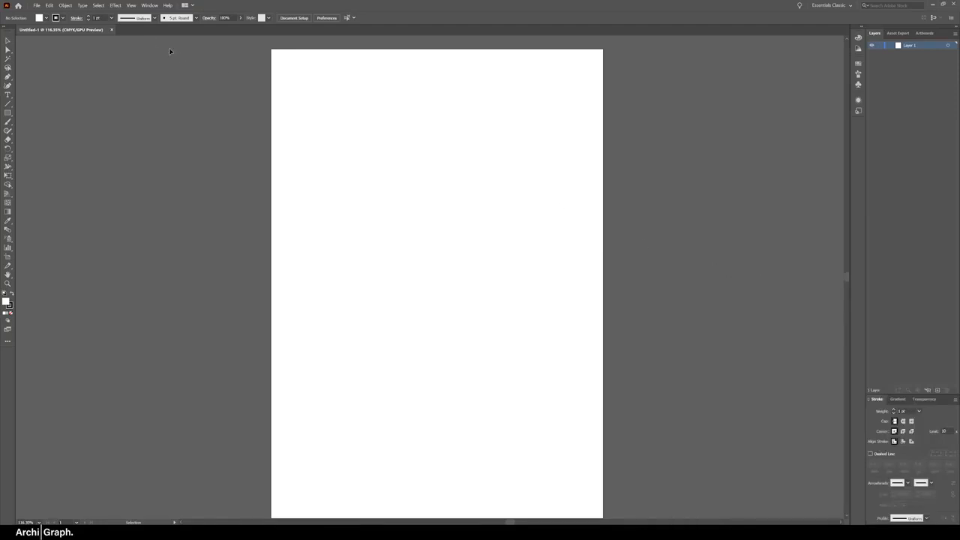
Show the Pathfinder panel and dock its group with Align and Transform beneath the Stroke panel.
{"action": "left_click", "coordinate": [150, 6]}
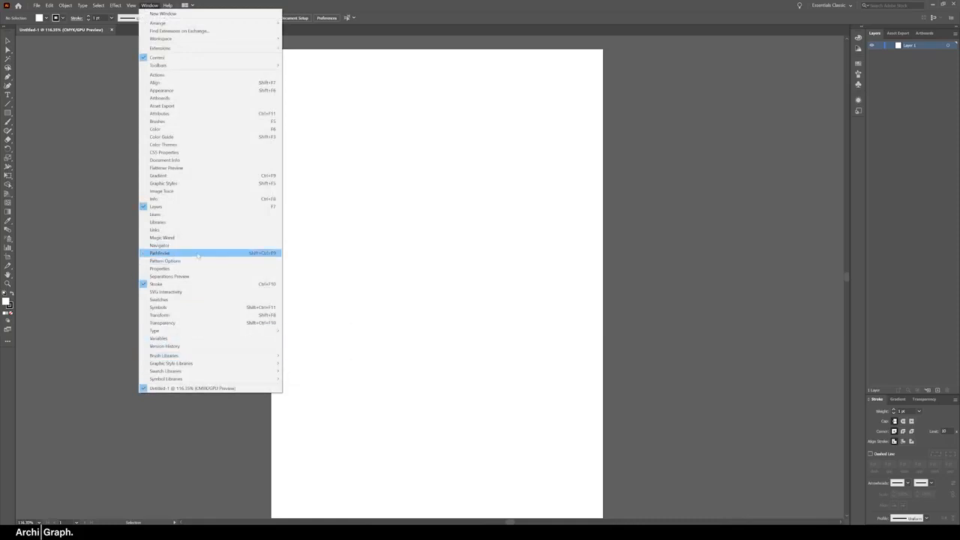
{"action": "left_click", "coordinate": [198, 257]}
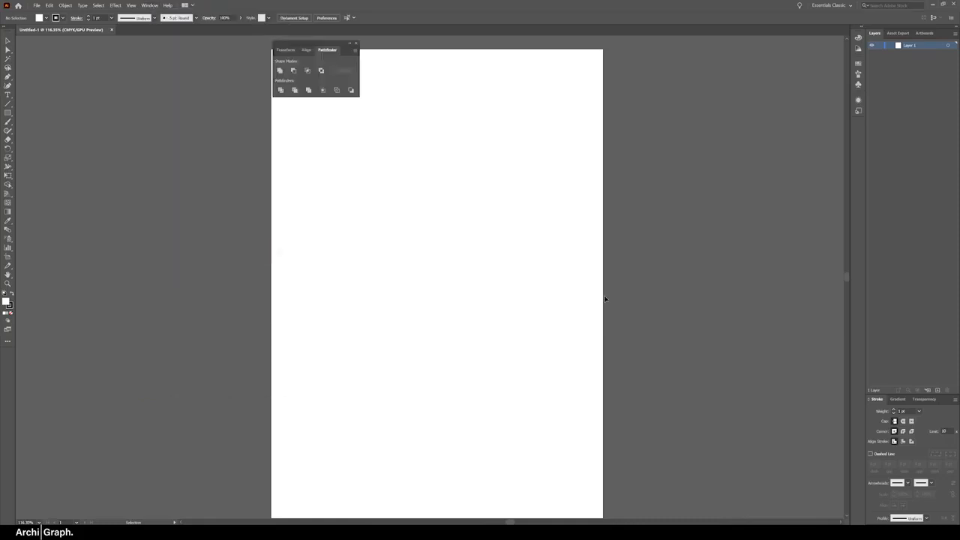
{"action": "left_click", "coordinate": [307, 51]}
{"action": "left_click", "coordinate": [290, 51]}
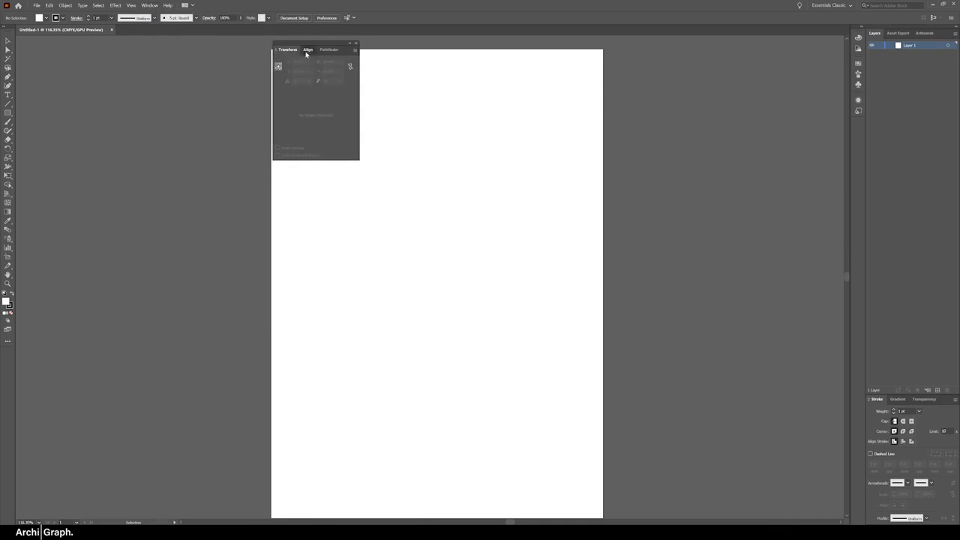
{"action": "mouse_move", "coordinate": [306, 53]}
{"action": "left_mouse_down"}
{"action": "mouse_move", "coordinate": [280, 49]}
{"action": "mouse_move", "coordinate": [613, 95]}
{"action": "mouse_move", "coordinate": [715, 151]}
{"action": "mouse_move", "coordinate": [892, 406]}
{"action": "mouse_move", "coordinate": [900, 524]}
{"action": "left_mouse_up"}
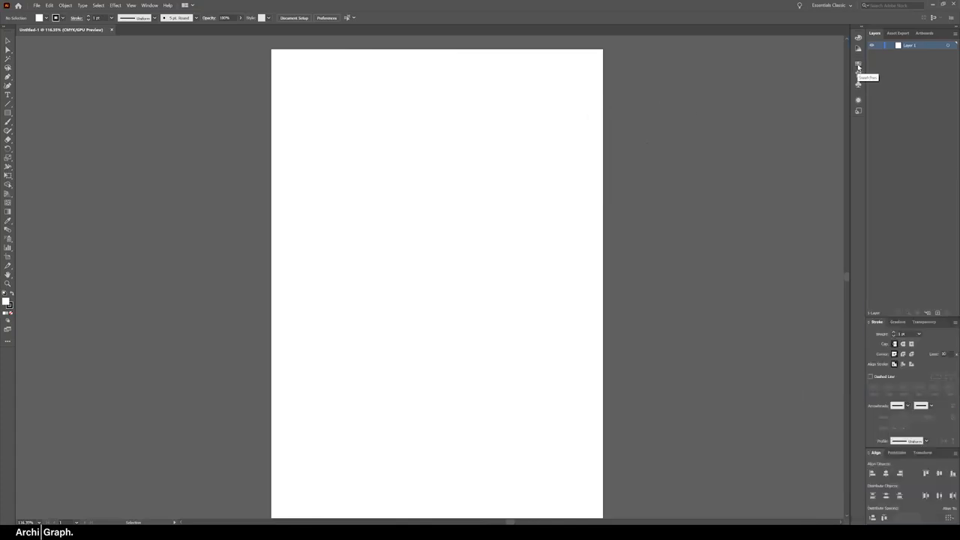
Dock the Swatches, Brushes and Symbols group between Layers and Stroke, and make it slightly taller.
{"action": "left_click", "coordinate": [859, 67]}
{"action": "mouse_move", "coordinate": [831, 59]}
{"action": "left_mouse_down"}
{"action": "mouse_move", "coordinate": [696, 101]}
{"action": "mouse_move", "coordinate": [904, 252]}
{"action": "mouse_move", "coordinate": [937, 321]}
{"action": "left_mouse_up"}
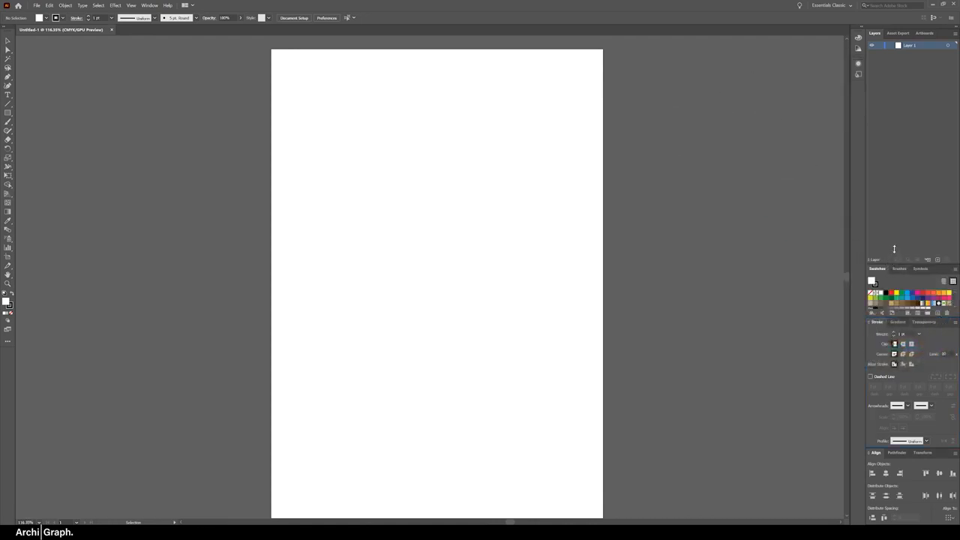
{"action": "left_click_drag", "start_coordinate": [894, 249], "coordinate": [894, 234]}
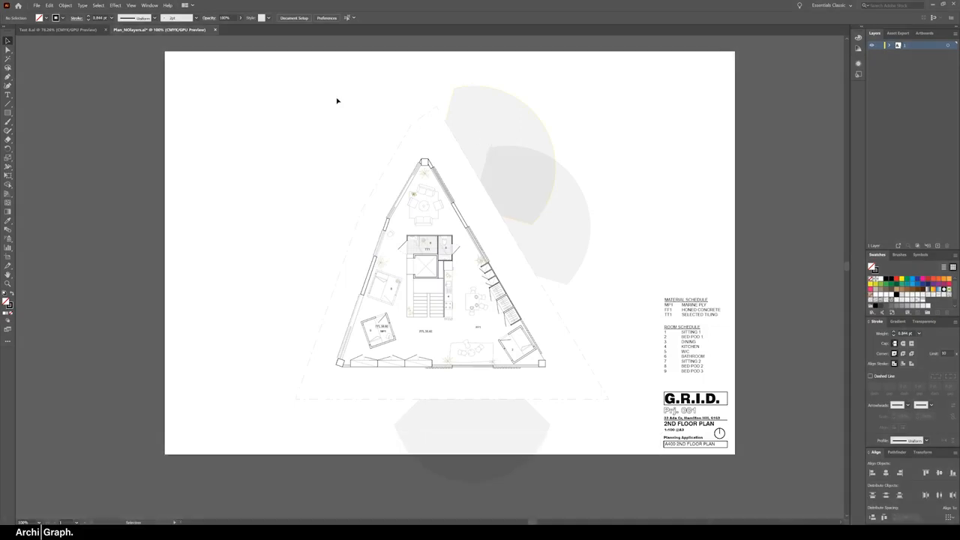
{"action": "left_click", "coordinate": [98, 5]}
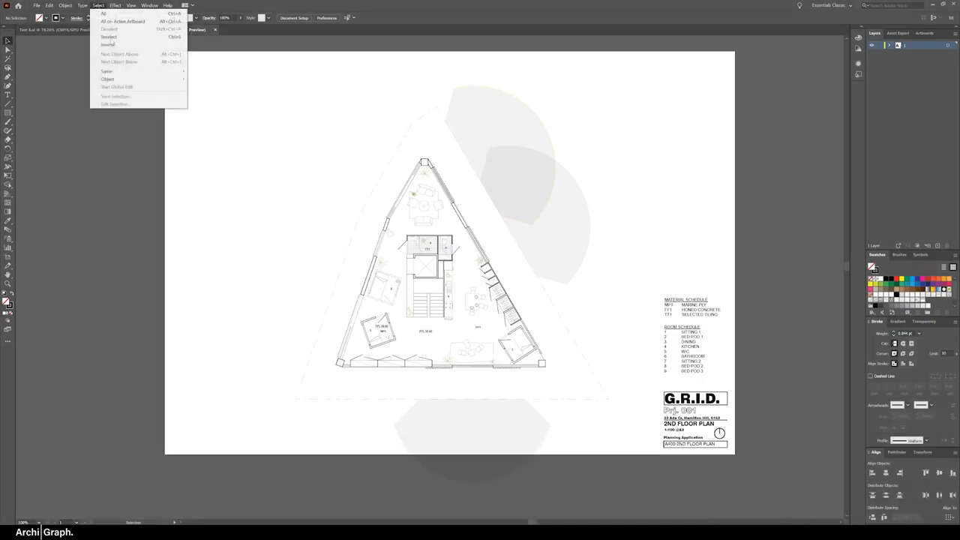
{"action": "mouse_move", "coordinate": [116, 71]}
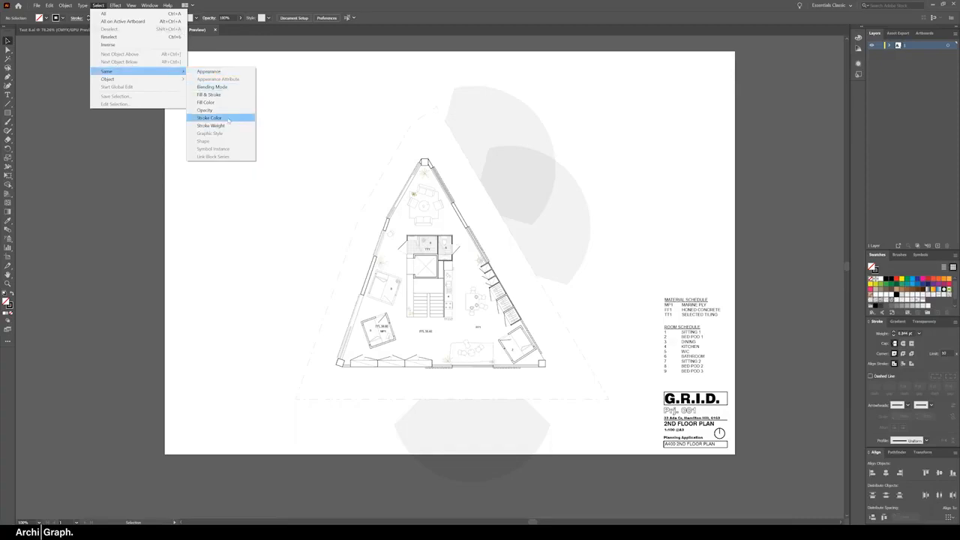
{"action": "left_click", "coordinate": [428, 100]}
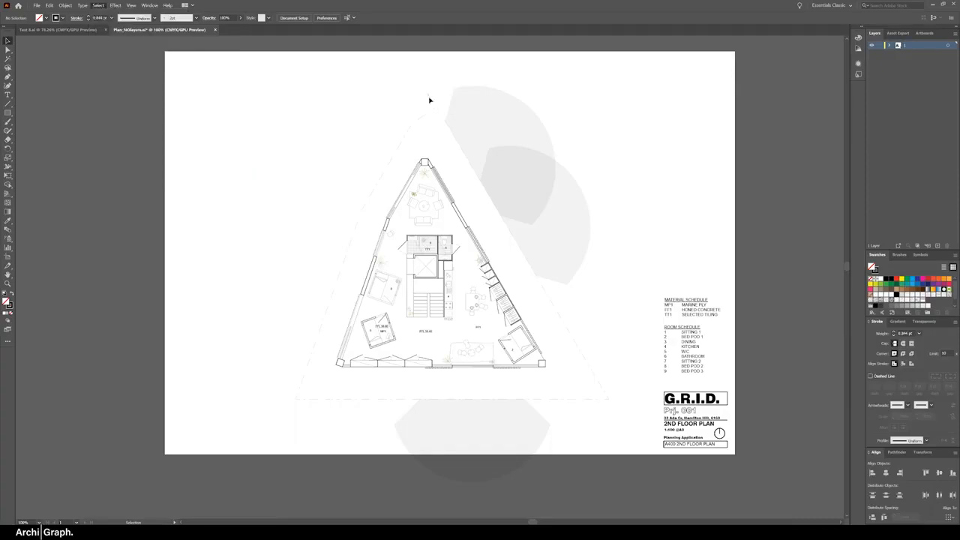
{"action": "key", "text": "ctrl+a"}
{"action": "left_click", "coordinate": [676, 165]}
Create a new layer named Wall in the floor plan document.
{"action": "left_click", "coordinate": [938, 245]}
{"action": "double_click", "coordinate": [910, 45]}
{"action": "type", "text": "Wall"}
{"action": "key", "text": "Return"}
Select all wall lines sharing the stroke color of the plan's sloping outer wall and move them to the Wall layer.
{"action": "left_click", "coordinate": [463, 216]}
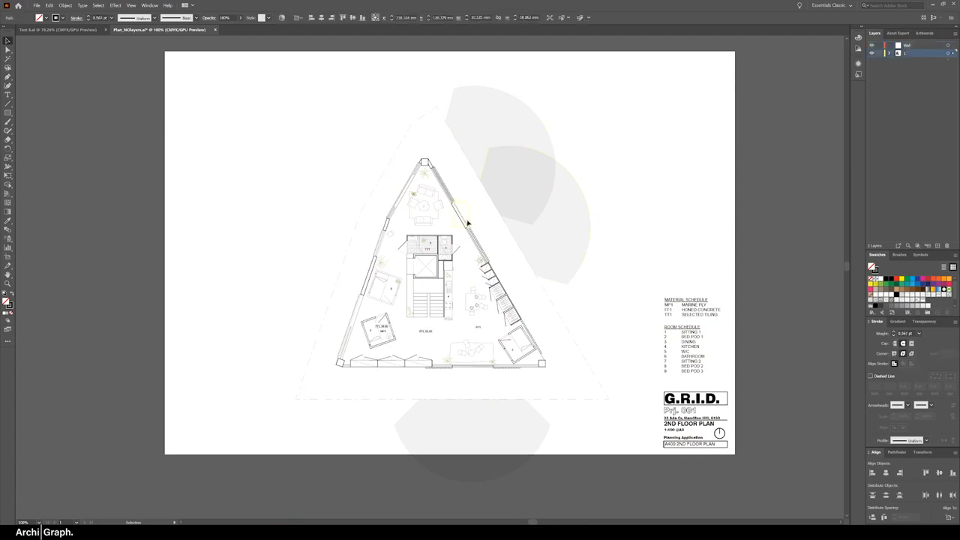
{"action": "left_click", "coordinate": [99, 5]}
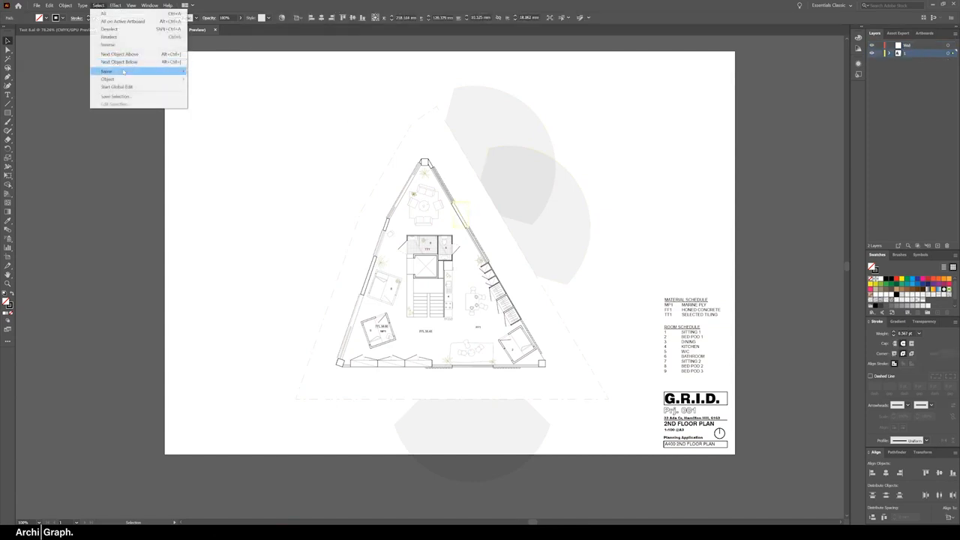
{"action": "mouse_move", "coordinate": [173, 71]}
{"action": "left_click", "coordinate": [225, 118]}
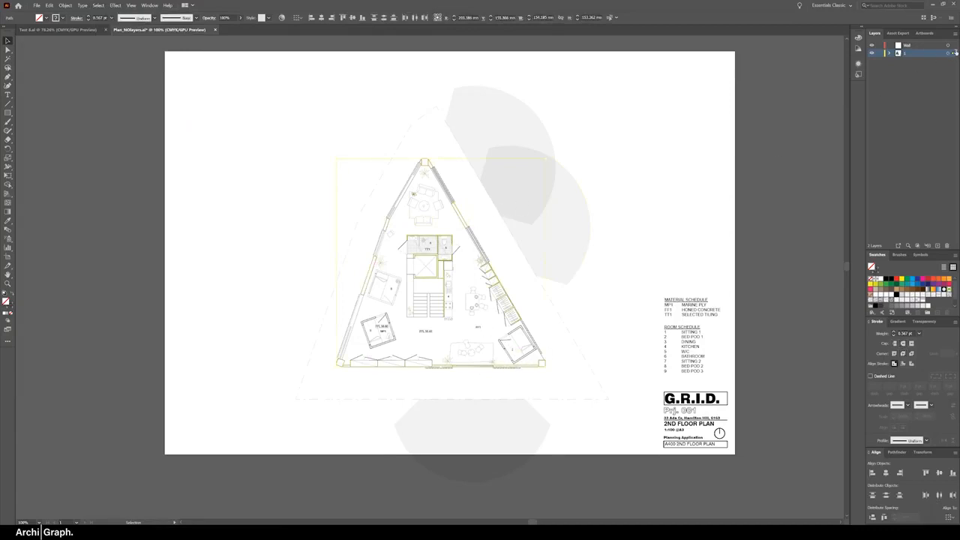
{"action": "left_click_drag", "start_coordinate": [953, 53], "coordinate": [953, 45]}
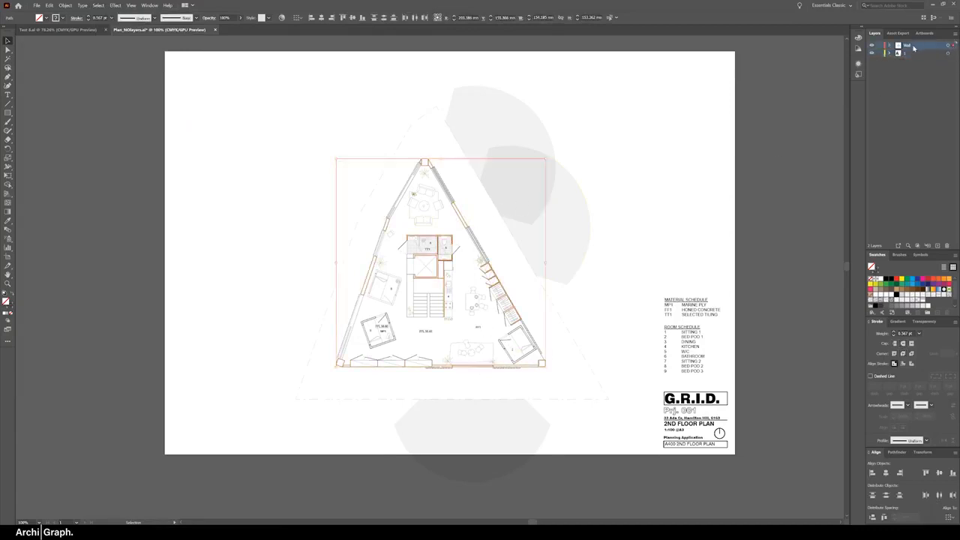
Check the Wall layer's contents by toggling the original layer's visibility and lock, and clear the selection.
{"action": "left_click", "coordinate": [872, 53]}
{"action": "left_click", "coordinate": [872, 53]}
{"action": "key", "text": "ctrl+shift+a"}
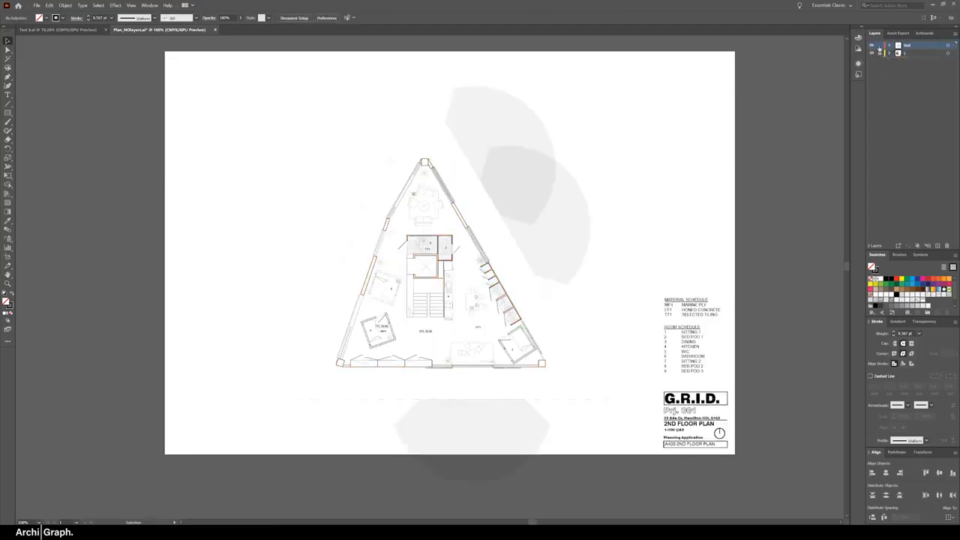
{"action": "left_click", "coordinate": [880, 53]}
Try moving every object that shares the upper grey arc shape's fill color, and undo the move.
{"action": "left_click", "coordinate": [491, 125]}
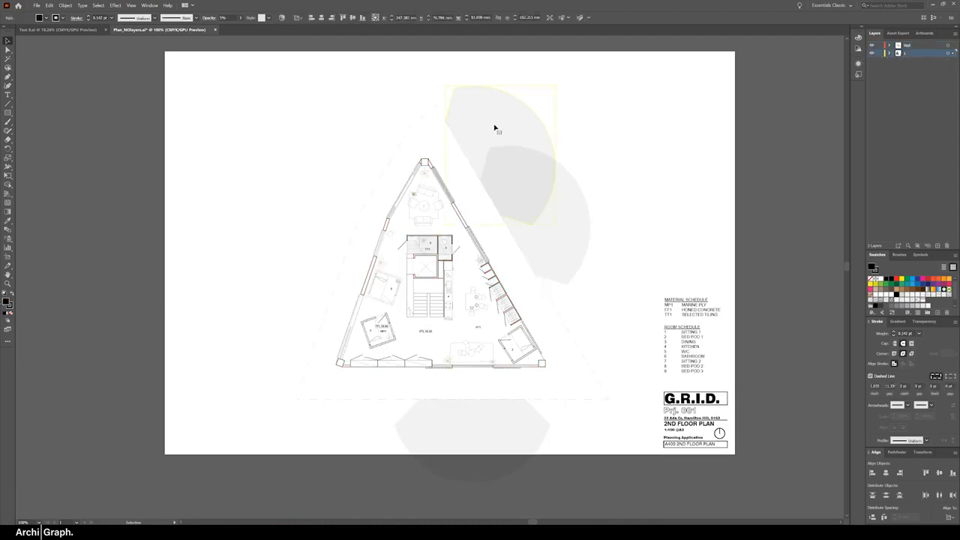
{"action": "left_click", "coordinate": [98, 5]}
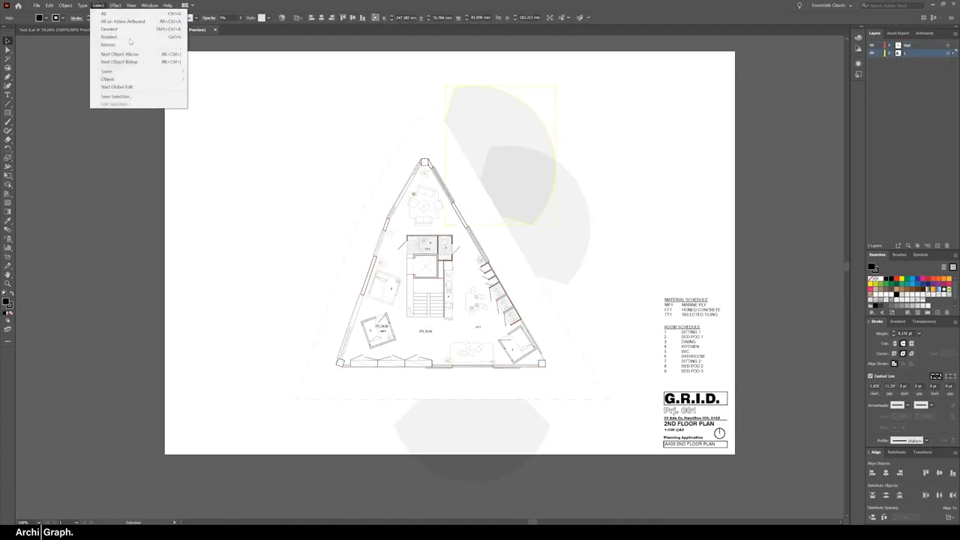
{"action": "left_click", "coordinate": [219, 102]}
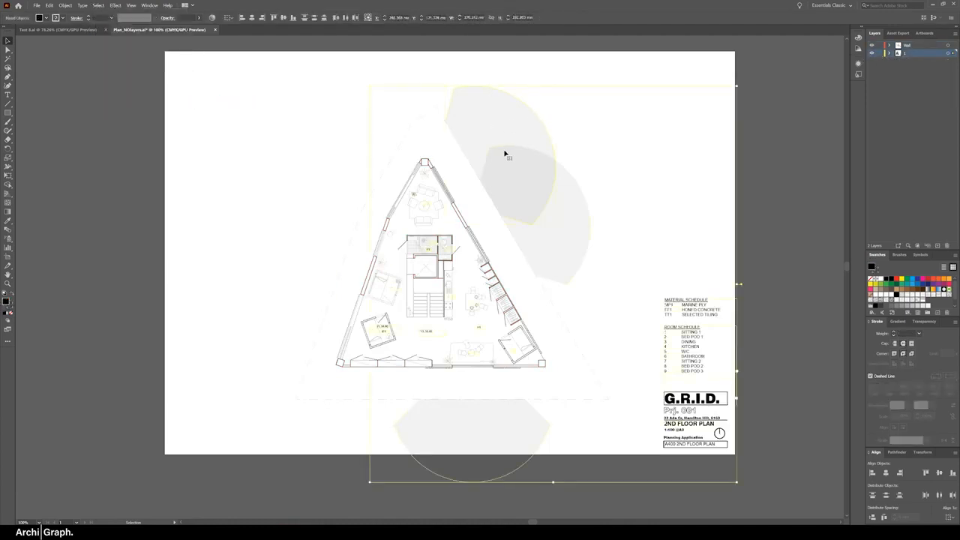
{"action": "left_click_drag", "start_coordinate": [511, 170], "coordinate": [622, 129]}
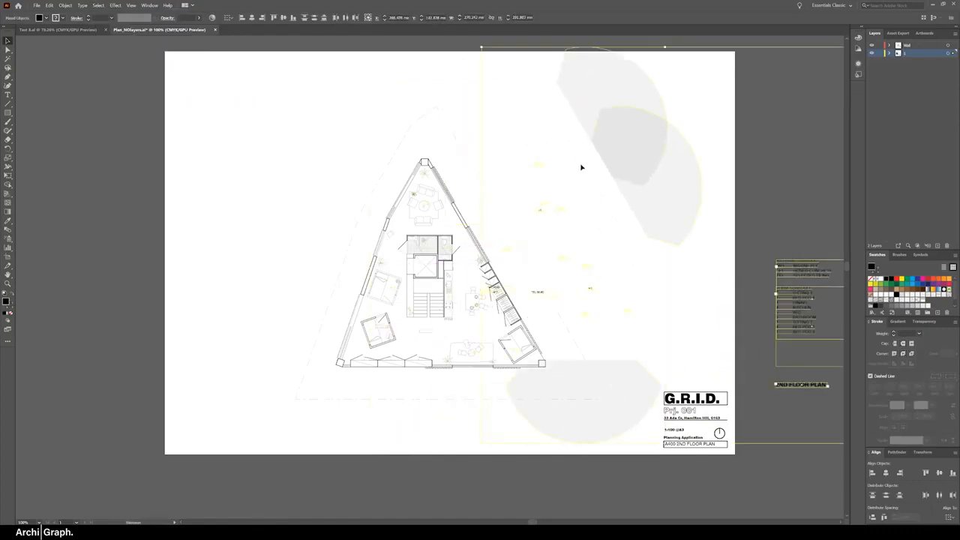
{"action": "key", "text": "ctrl+z"}
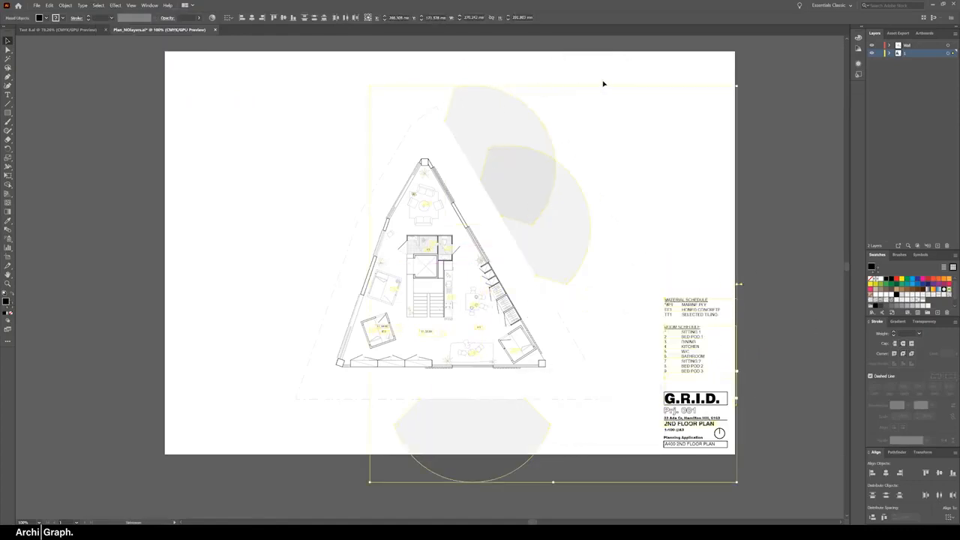
Select all objects with the same appearance as the upper grey arc shape and move them away from the plan.
{"action": "left_click", "coordinate": [503, 110]}
{"action": "left_click", "coordinate": [99, 5]}
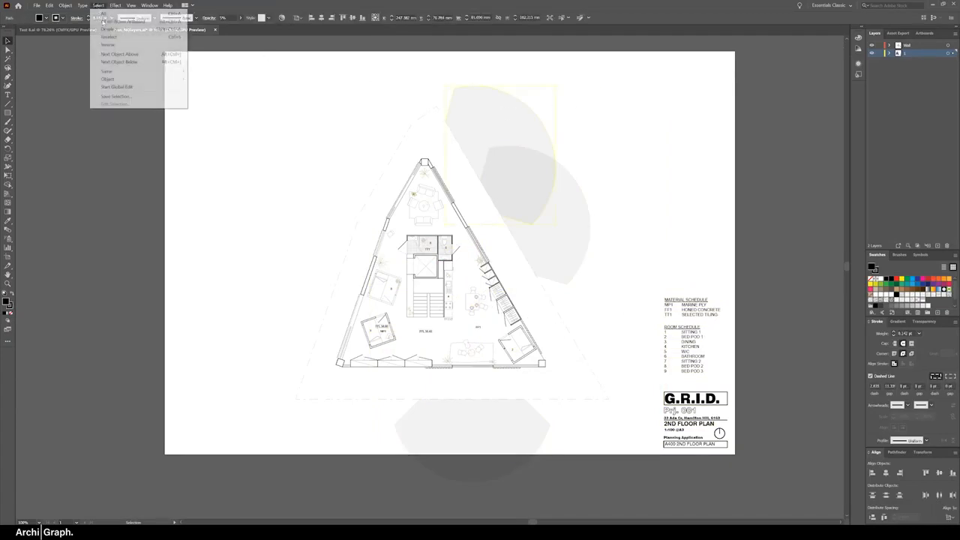
{"action": "mouse_move", "coordinate": [142, 70]}
{"action": "left_click", "coordinate": [214, 72]}
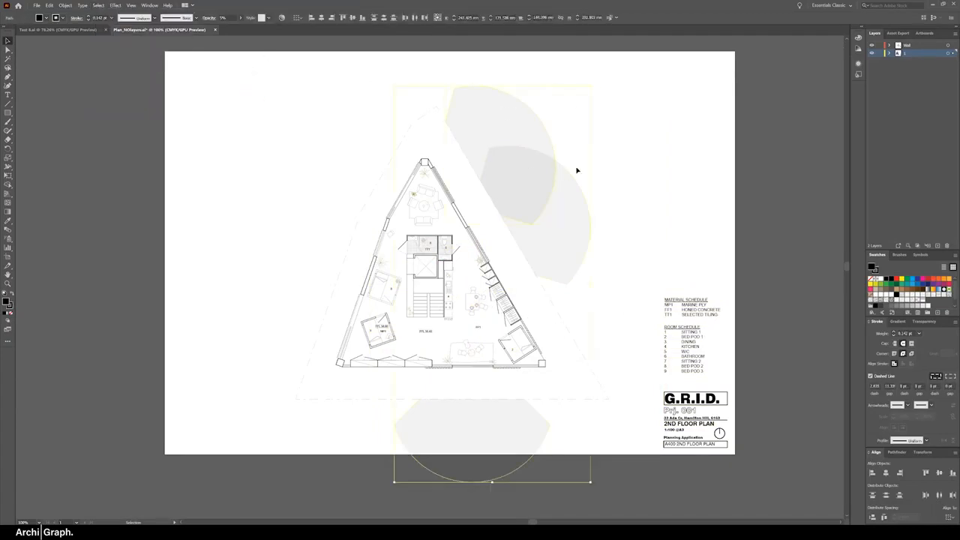
{"action": "left_click_drag", "start_coordinate": [547, 199], "coordinate": [705, 161]}
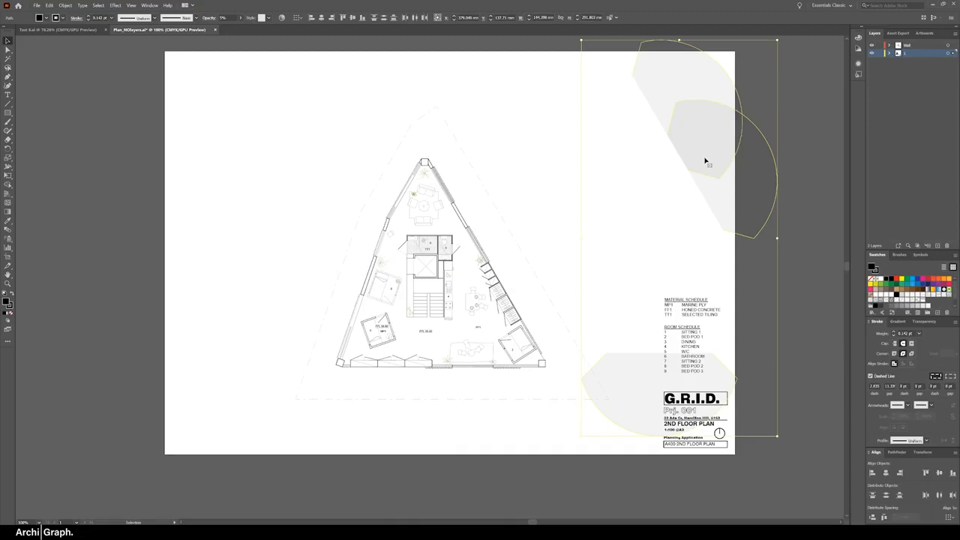
Undo the move of the grey arc shapes, transfer them to a new layer, and clear the selection.
{"action": "key", "text": "ctrl+z"}
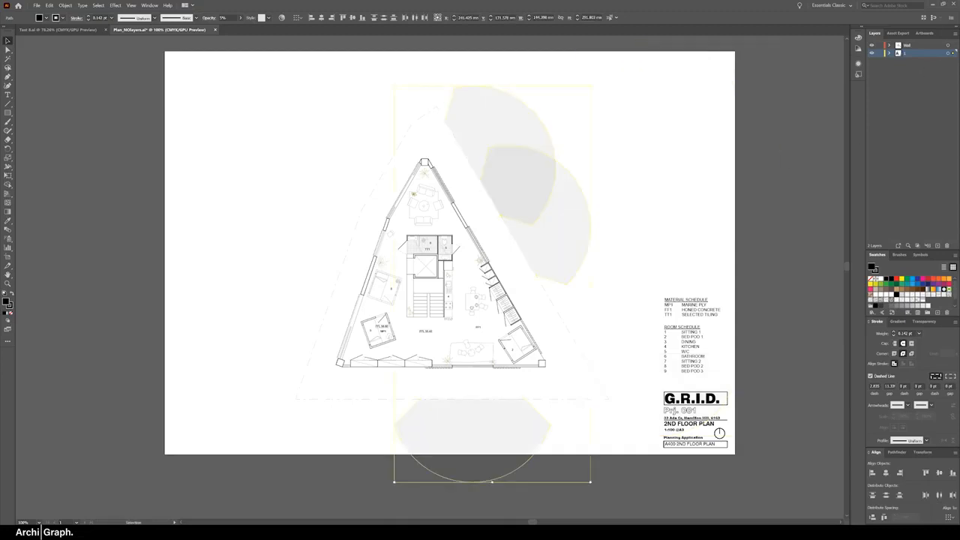
{"action": "left_click", "coordinate": [937, 245]}
{"action": "left_click_drag", "start_coordinate": [953, 61], "coordinate": [950, 53]}
{"action": "left_click", "coordinate": [650, 112]}
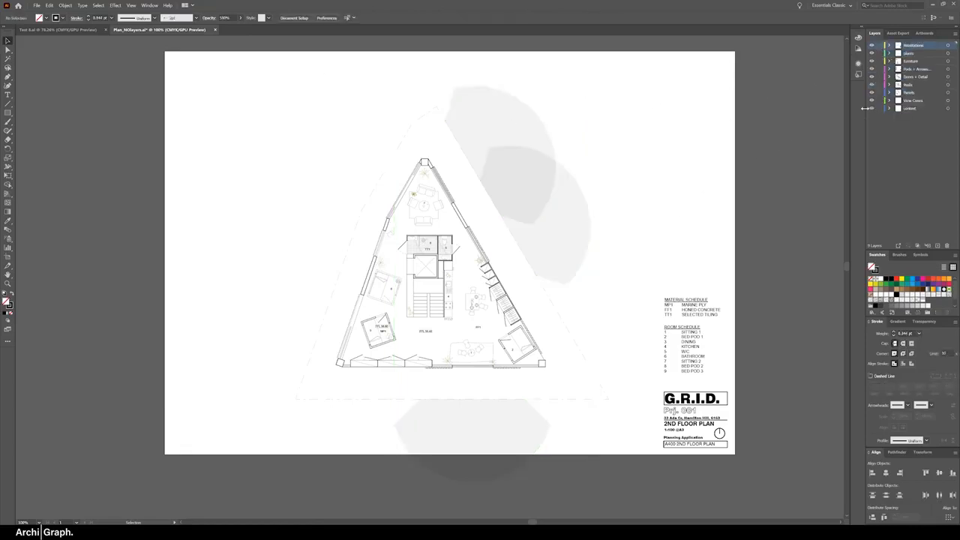
Check what the topmost layer and the Pods layer contain by hiding and showing each one.
{"action": "left_click", "coordinate": [872, 46]}
{"action": "left_click", "coordinate": [871, 45]}
{"action": "left_click", "coordinate": [871, 69]}
{"action": "left_click", "coordinate": [871, 69]}
{"action": "left_click", "coordinate": [871, 47]}
{"action": "left_click", "coordinate": [872, 47]}
Lock every layer except Walls and select all wall linework, then clear the selection and unlock the layers.
{"action": "left_click_drag", "start_coordinate": [879, 93], "coordinate": [880, 108]}
{"action": "key", "text": "ctrl+a"}
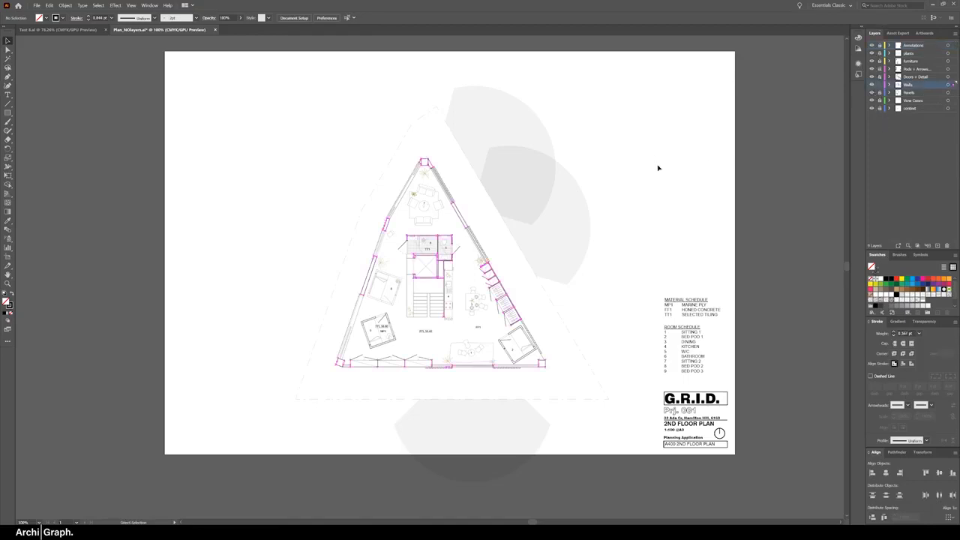
{"action": "left_click", "coordinate": [766, 129]}
{"action": "left_click_drag", "start_coordinate": [879, 45], "coordinate": [880, 109]}
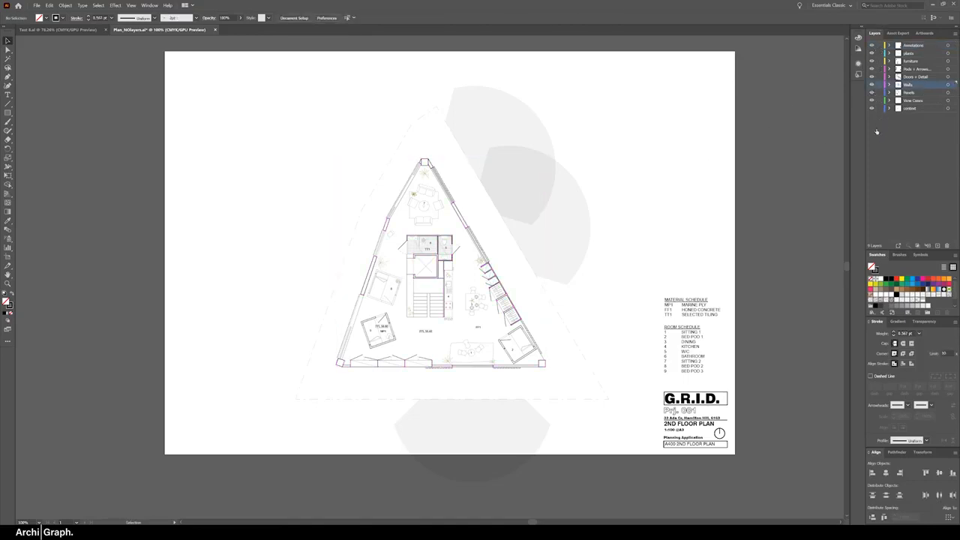
Select the Walls layer's contents, then view the Doors + Detail layer in isolation and show all layers again.
{"action": "left_click", "coordinate": [948, 85]}
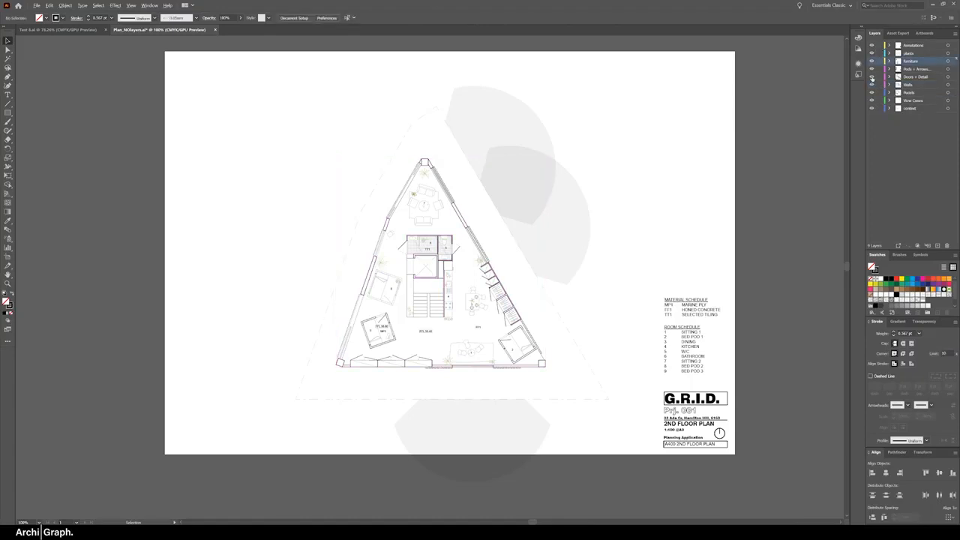
{"action": "left_click", "coordinate": [872, 77], "text": "alt"}
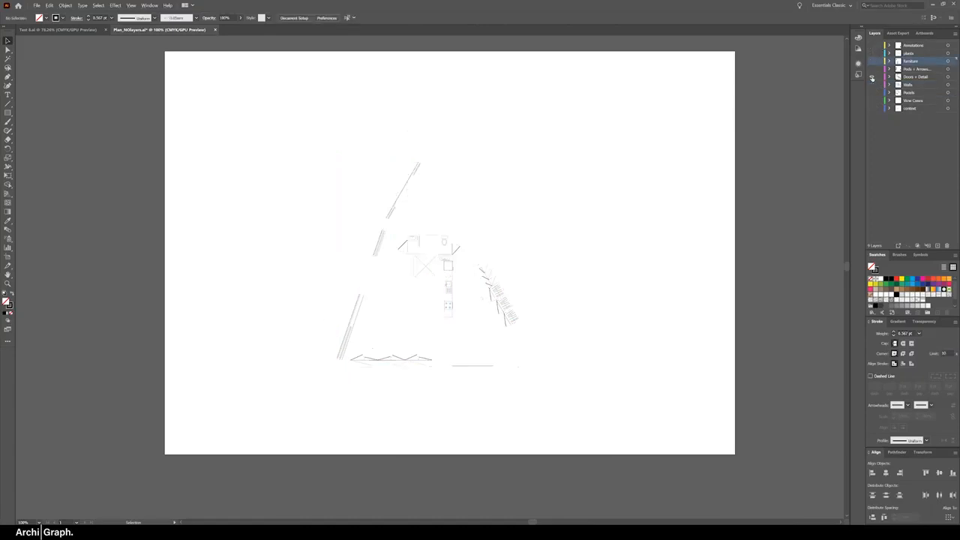
{"action": "left_click", "coordinate": [872, 76], "text": "alt"}
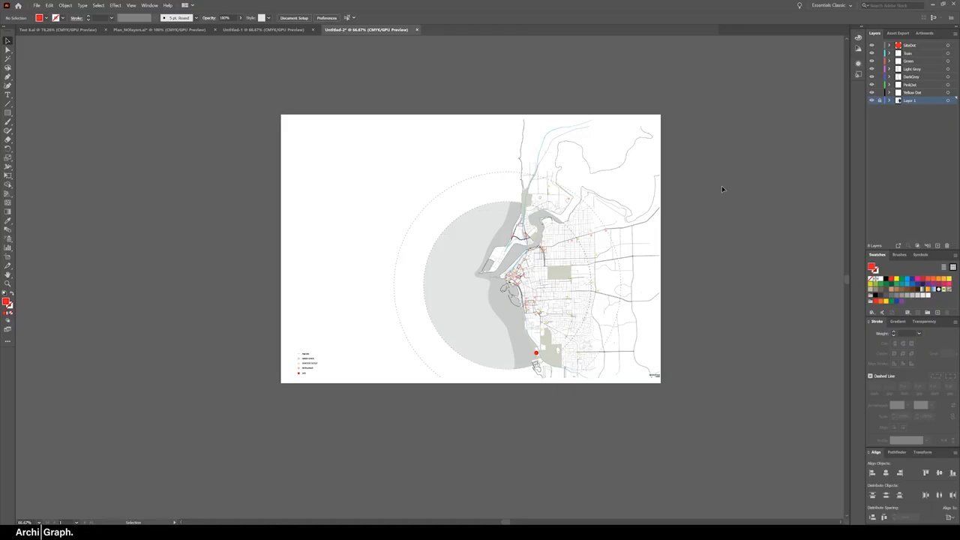
Review the current colors of all unlocked map artwork in Recolor Artwork, and close it without applying changes.
{"action": "key", "text": "ctrl+a"}
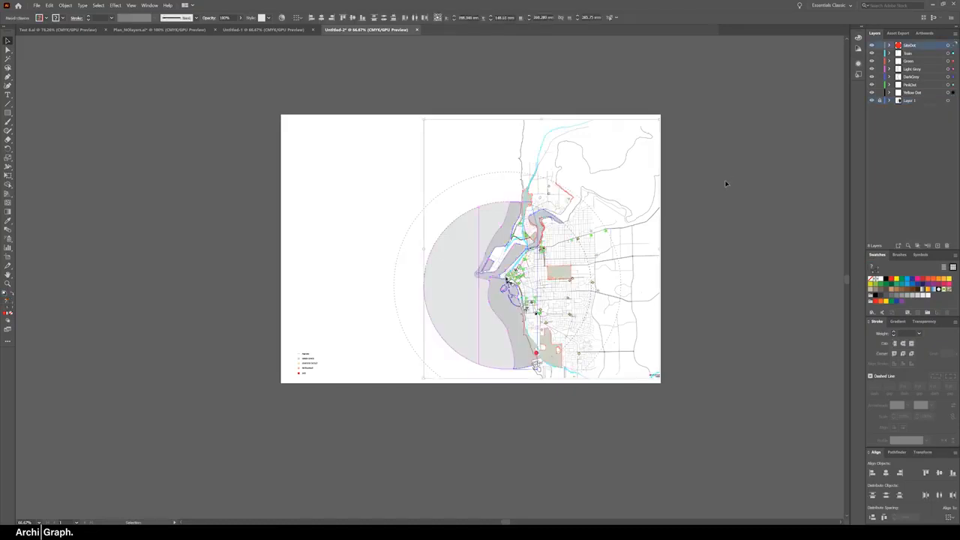
{"action": "left_click", "coordinate": [48, 6]}
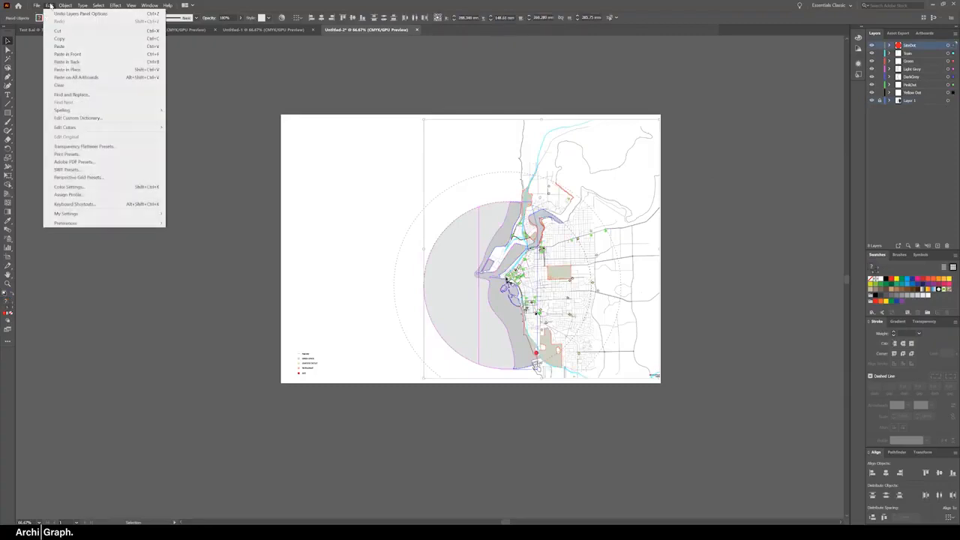
{"action": "left_click", "coordinate": [192, 127]}
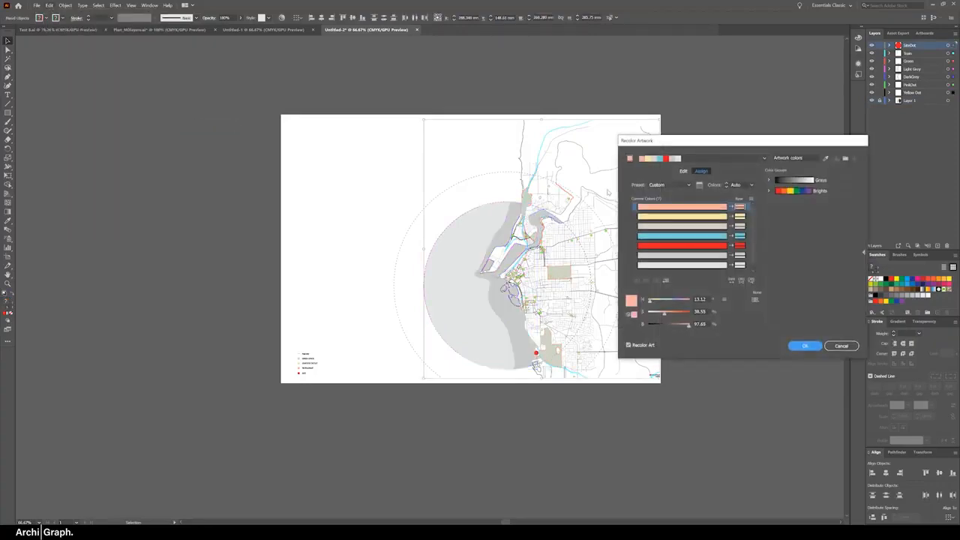
{"action": "left_click_drag", "start_coordinate": [705, 142], "coordinate": [738, 133]}
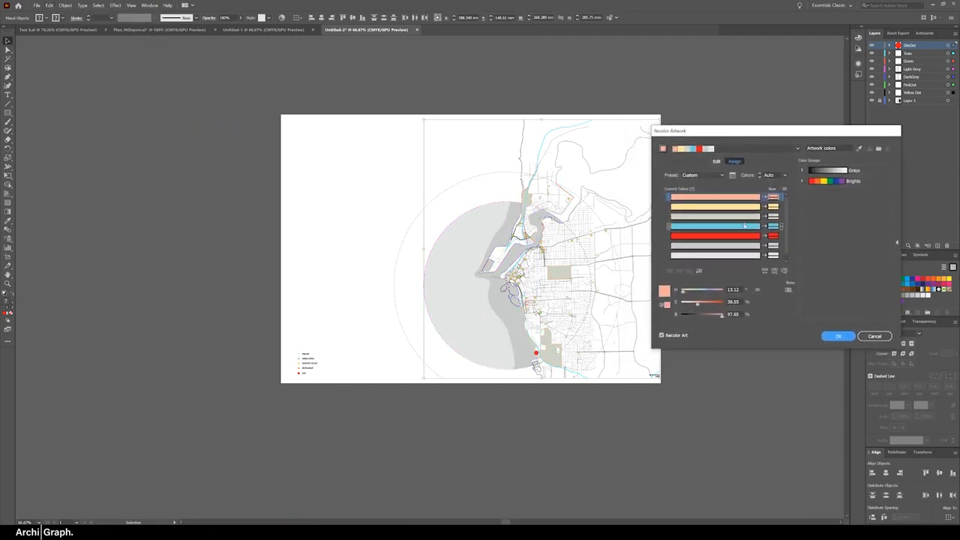
{"action": "scroll", "coordinate": [747, 225], "scroll_direction": "down", "scroll_amount": 1}
{"action": "scroll", "coordinate": [741, 246], "scroll_direction": "up", "scroll_amount": 1}
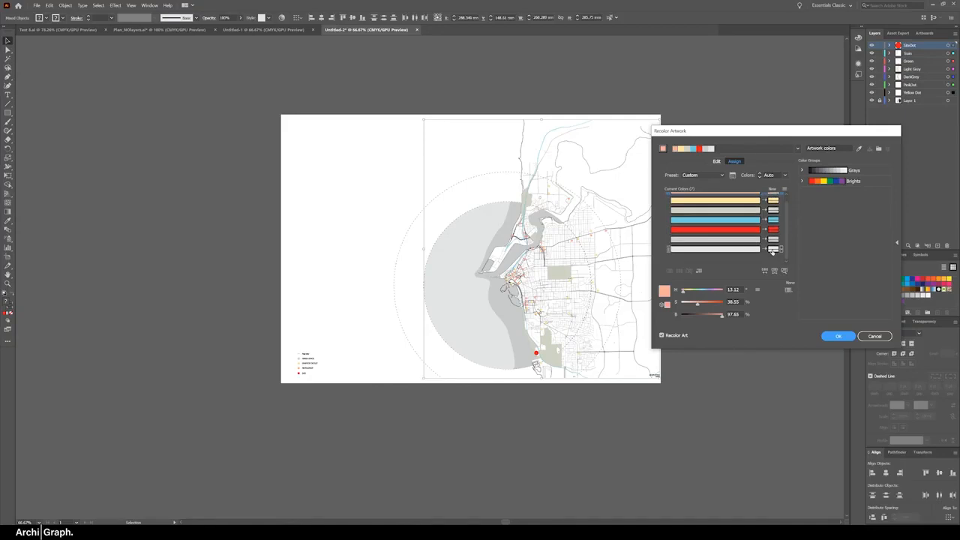
{"action": "key", "text": "Escape"}
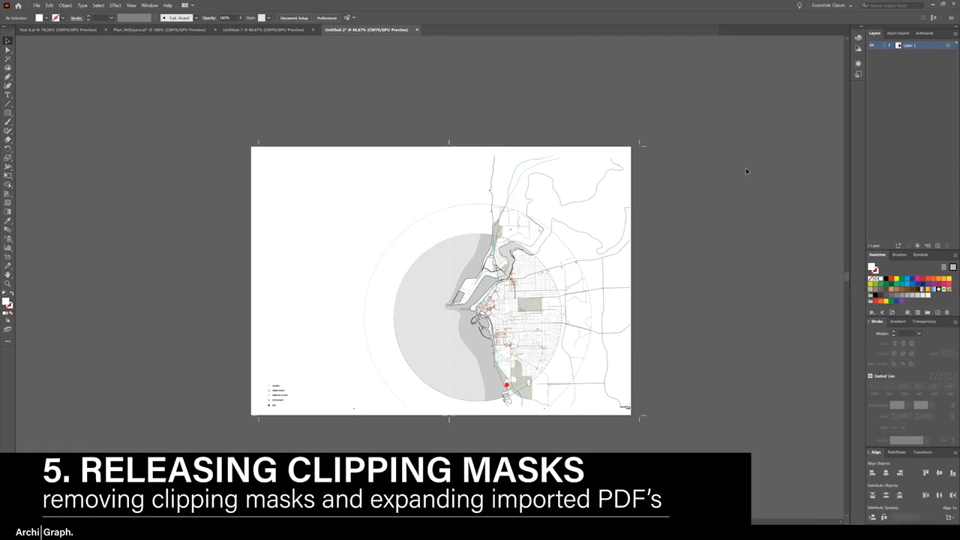
Select all of the imported map artwork and release its clipping masks.
{"action": "left_click", "coordinate": [528, 334]}
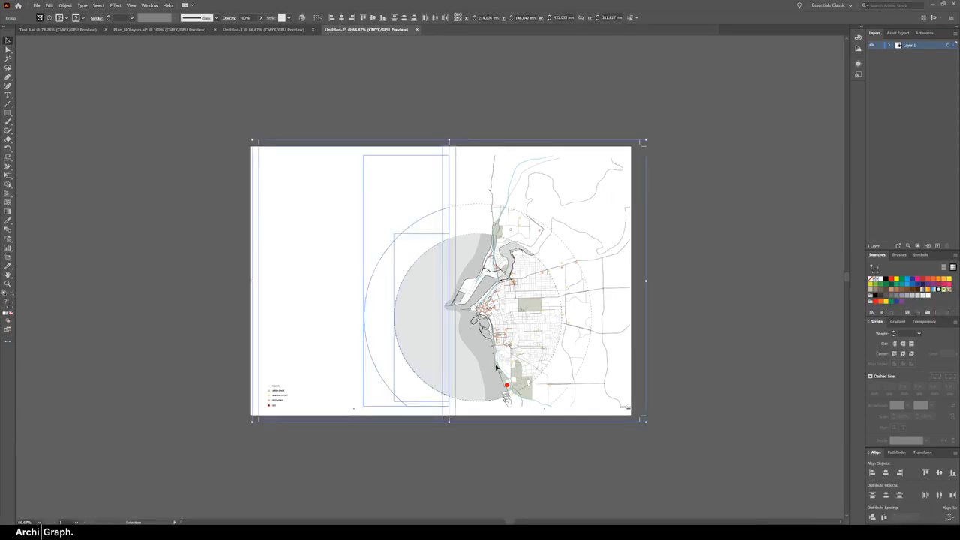
{"action": "left_click", "coordinate": [651, 234]}
{"action": "left_click", "coordinate": [581, 236]}
{"action": "left_click", "coordinate": [715, 219]}
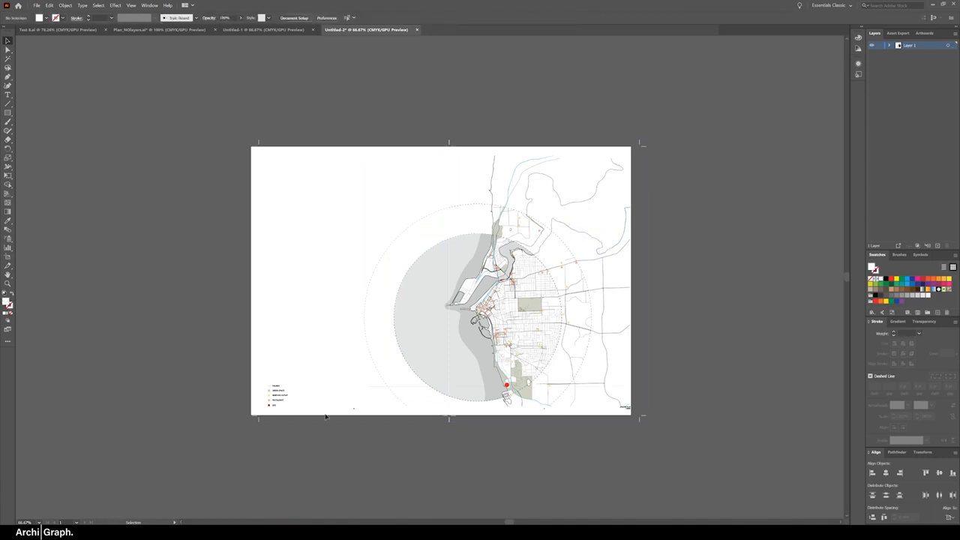
{"action": "key", "text": "ctrl+a"}
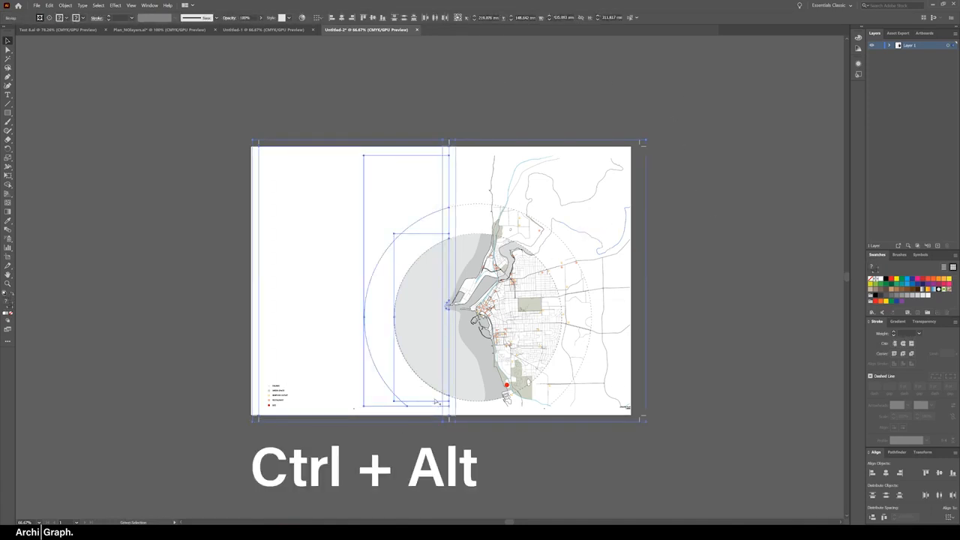
{"action": "key", "text": "ctrl+alt+7"}
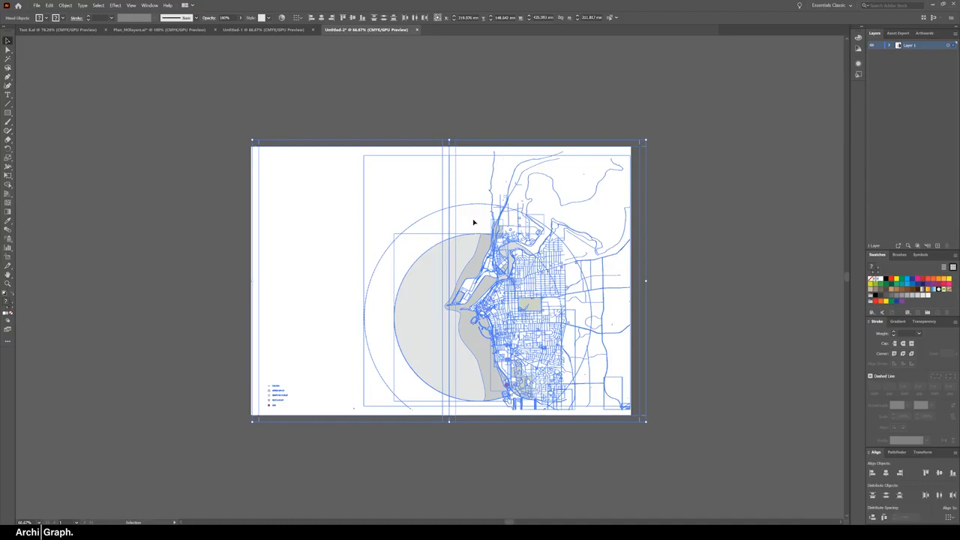
Ungroup the released map artwork and clear the selection.
{"action": "right_click", "coordinate": [482, 192]}
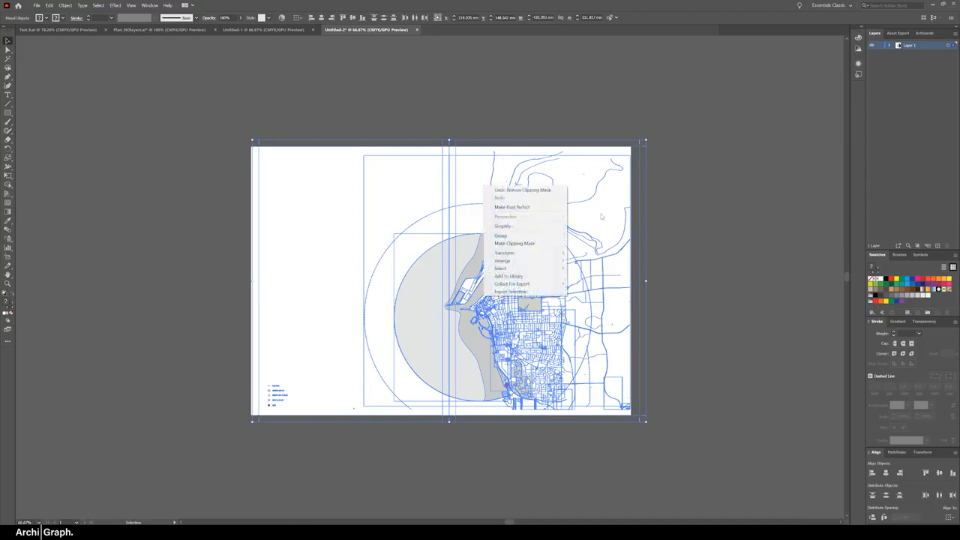
{"action": "left_click", "coordinate": [513, 243]}
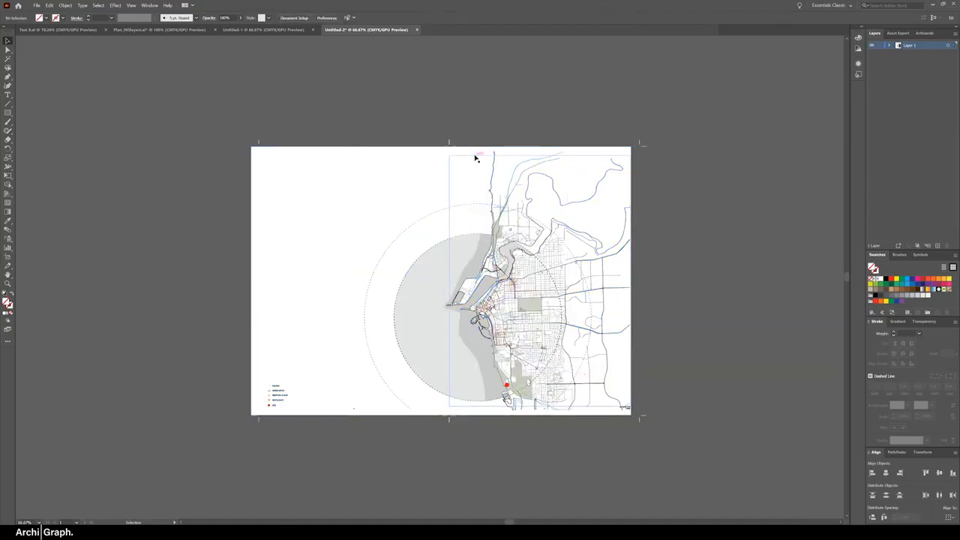
{"action": "right_click", "coordinate": [475, 157]}
{"action": "left_click", "coordinate": [502, 212]}
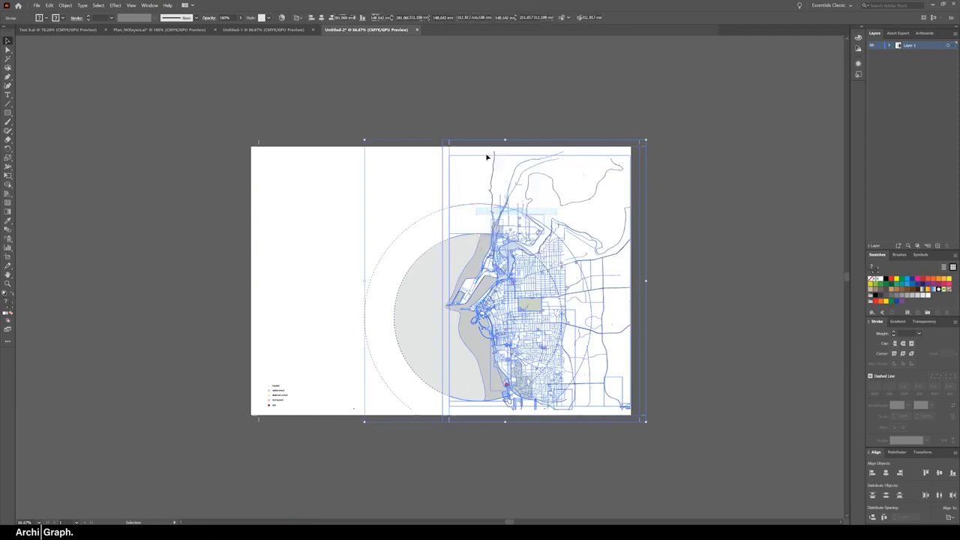
{"action": "left_click", "coordinate": [598, 134]}
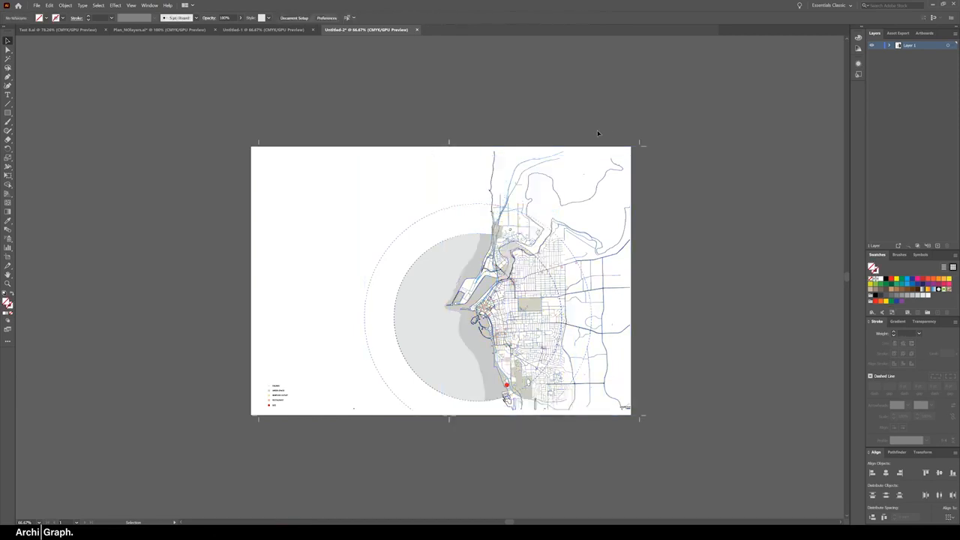
{"action": "left_click", "coordinate": [530, 185]}
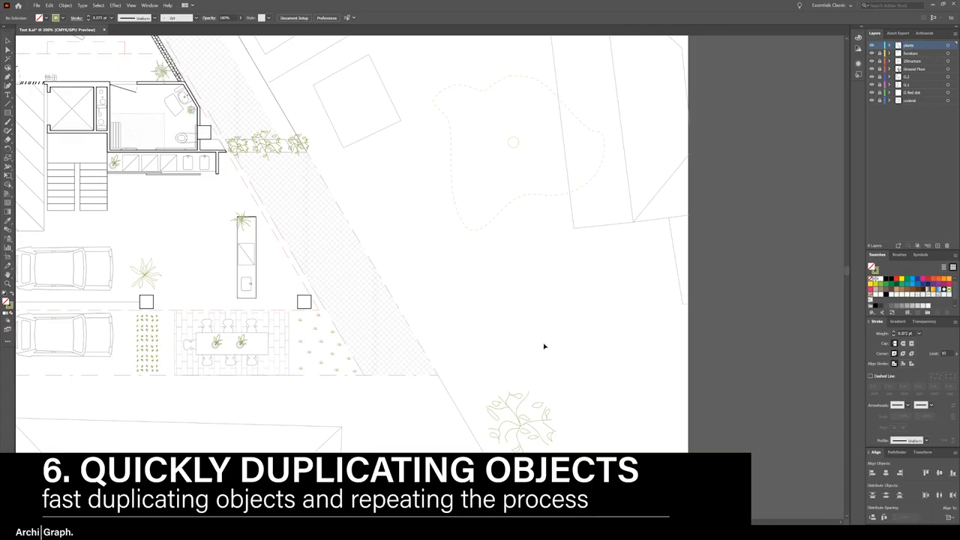
Try duplicating the large tree with copy and paste, place the copy diagonally above the original, and delete the copy.
{"action": "left_click", "coordinate": [514, 429]}
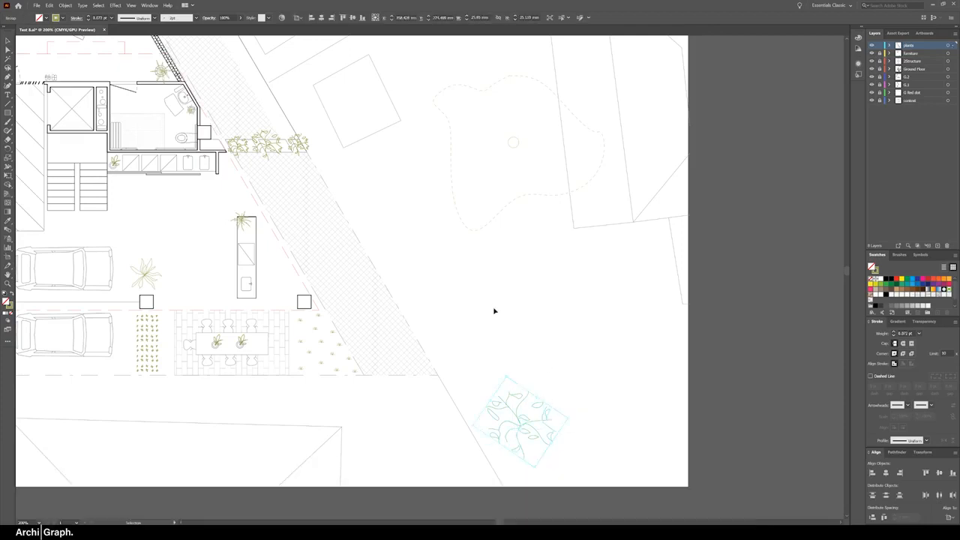
{"action": "key", "text": "ctrl+c"}
{"action": "key", "text": "ctrl+v"}
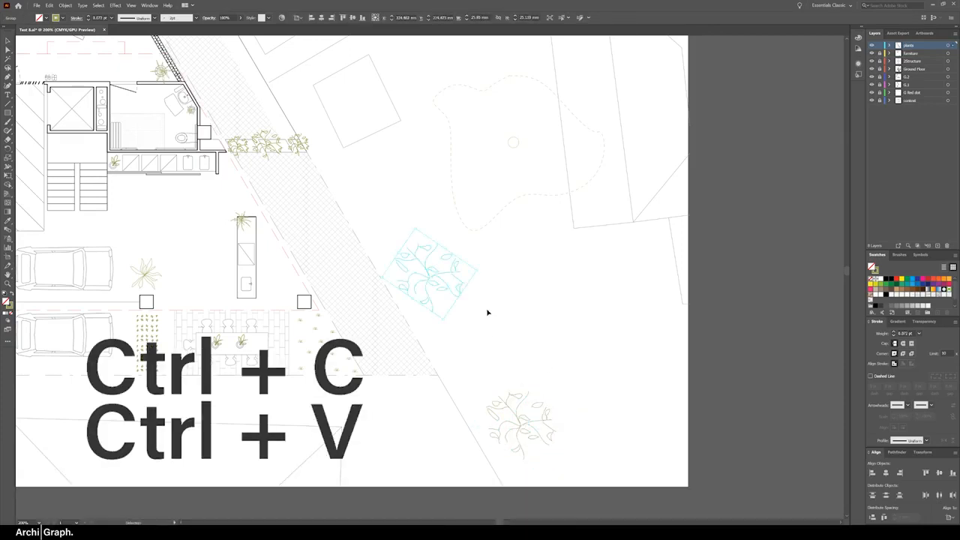
{"action": "left_click_drag", "start_coordinate": [431, 276], "coordinate": [471, 335]}
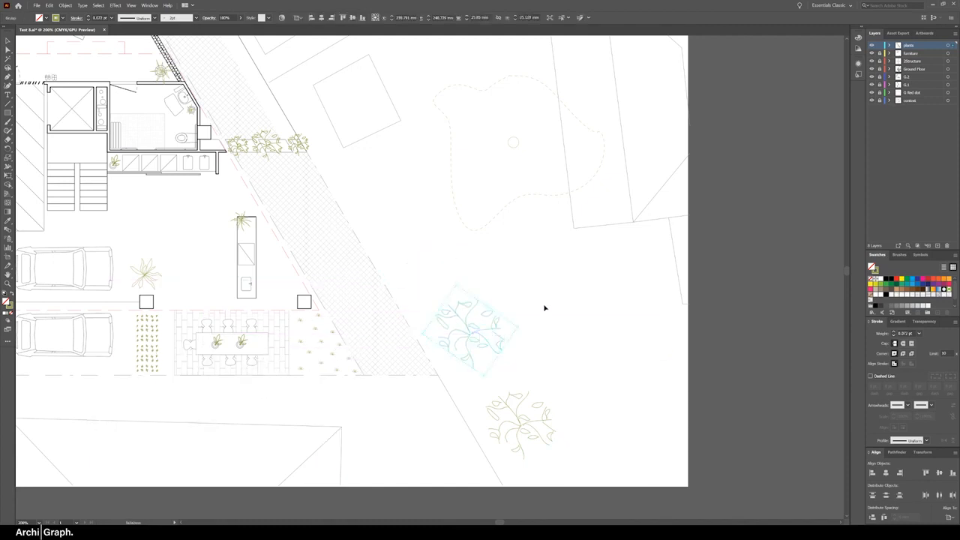
{"action": "left_click", "coordinate": [544, 308]}
{"action": "left_click", "coordinate": [461, 332]}
{"action": "key", "text": "Delete"}
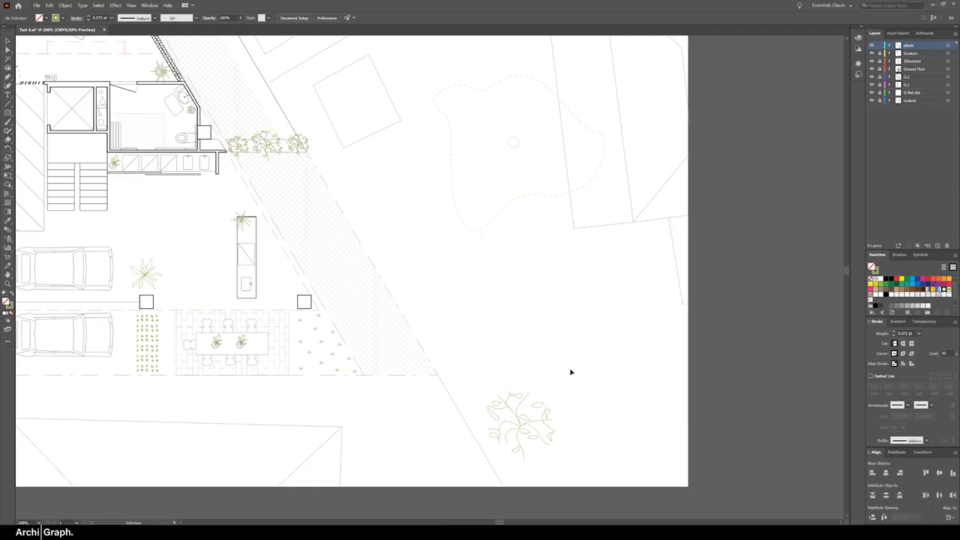
Duplicate the large tree diagonally up along the site boundary and repeat the same duplication for further trees.
{"action": "left_click", "coordinate": [518, 424]}
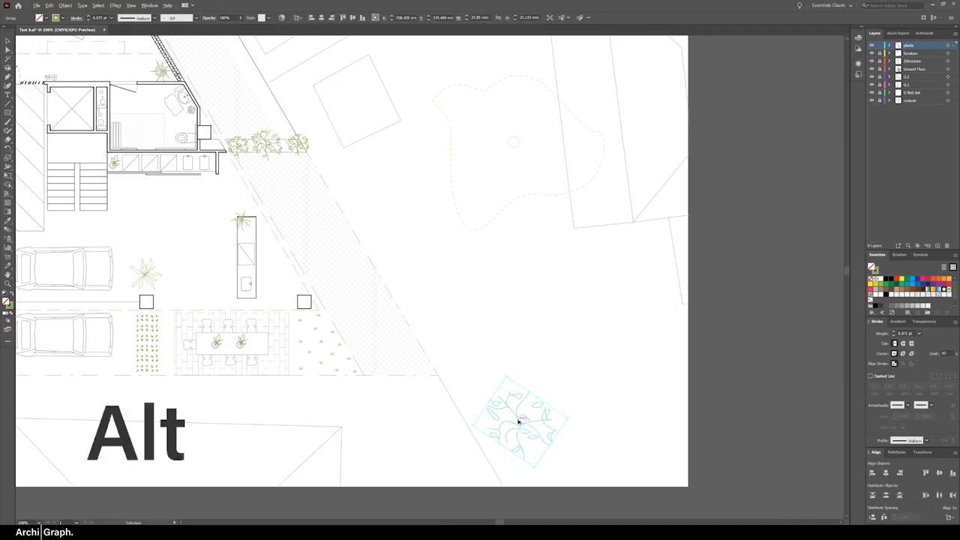
{"action": "mouse_move", "coordinate": [518, 422]}
{"action": "left_mouse_down"}
{"action": "mouse_move", "coordinate": [484, 347]}
{"action": "mouse_move", "coordinate": [462, 329]}
{"action": "left_mouse_up"}
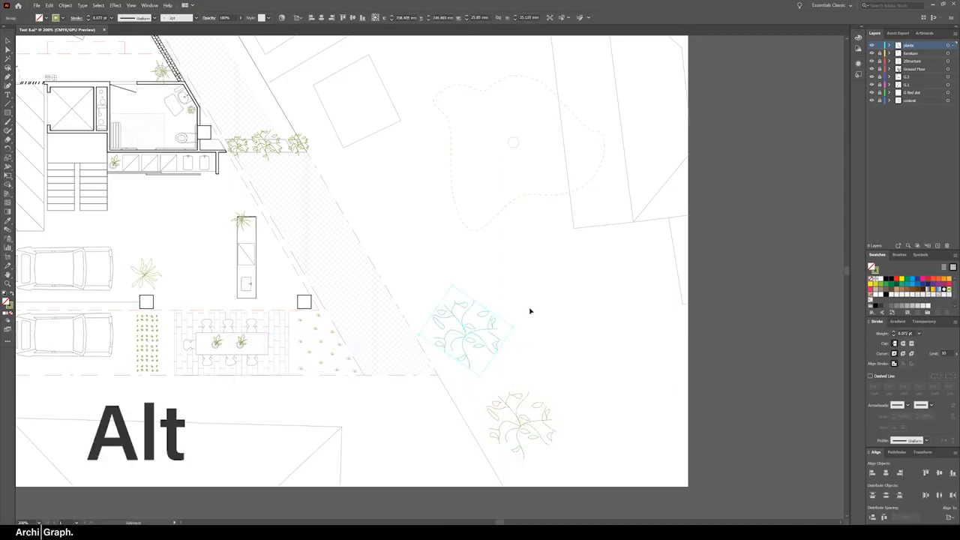
{"action": "key", "text": "ctrl+d"}
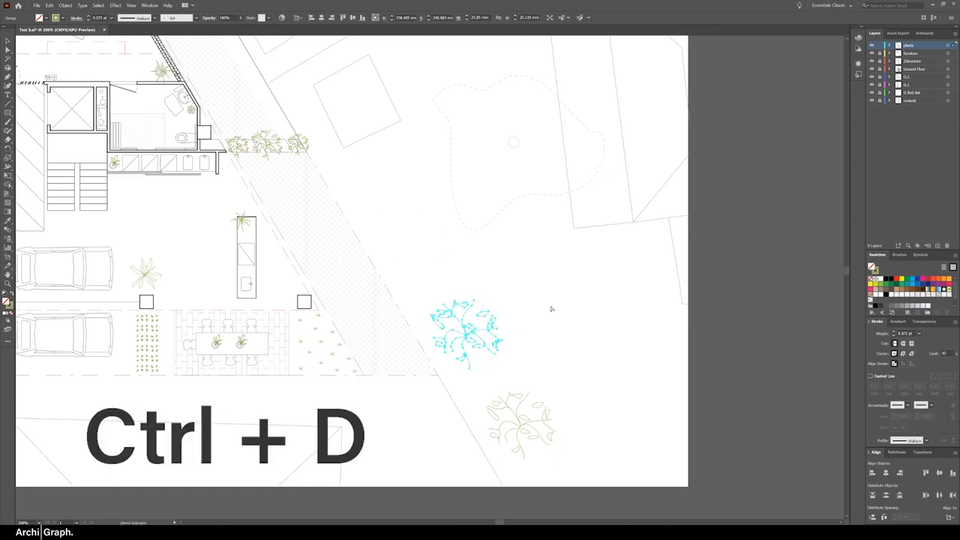
{"action": "key", "text": "ctrl+d"}
{"action": "key", "text": "ctrl+d"}
{"action": "left_click", "coordinate": [428, 169]}
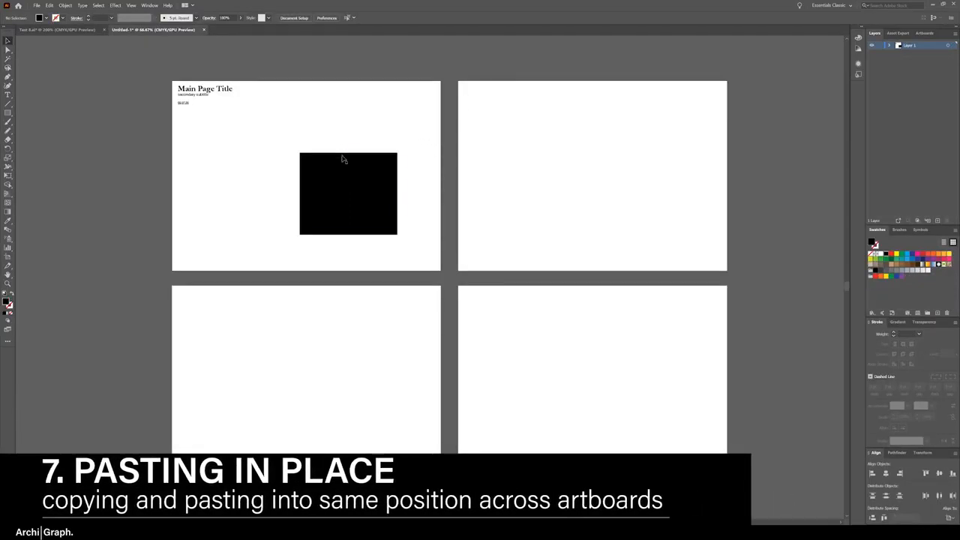
Copy the black rectangle and paste it in place on the artboard directly below.
{"action": "left_click", "coordinate": [343, 159]}
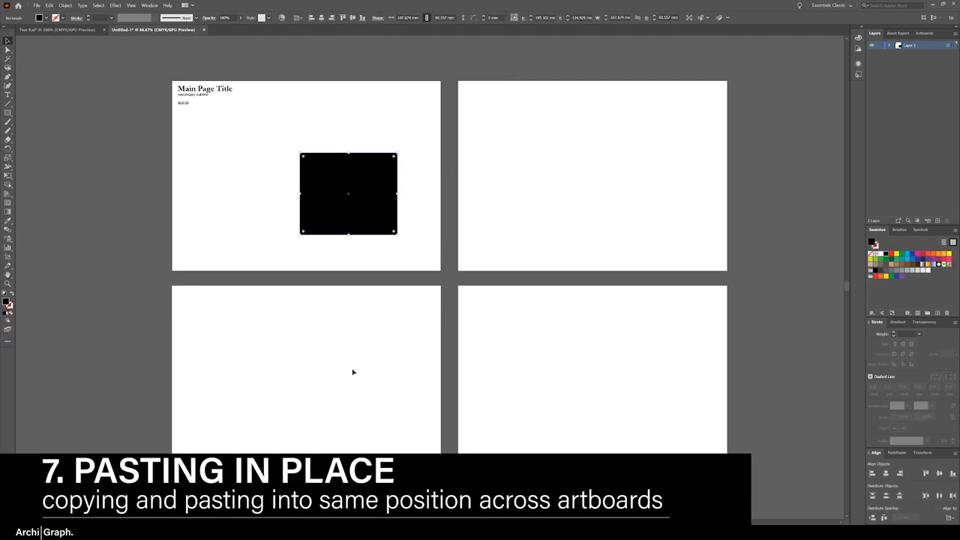
{"action": "left_click", "coordinate": [373, 253]}
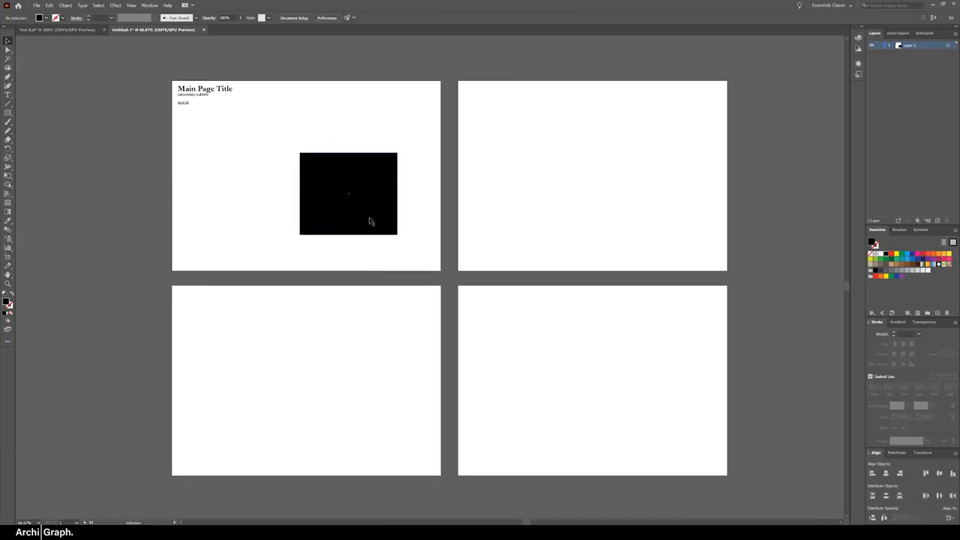
{"action": "left_click", "coordinate": [370, 222]}
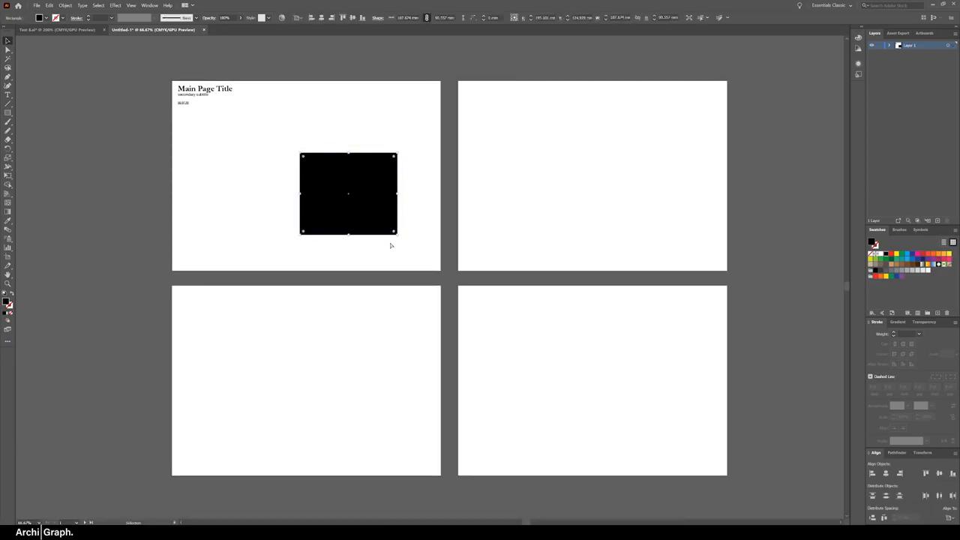
{"action": "left_click", "coordinate": [366, 356]}
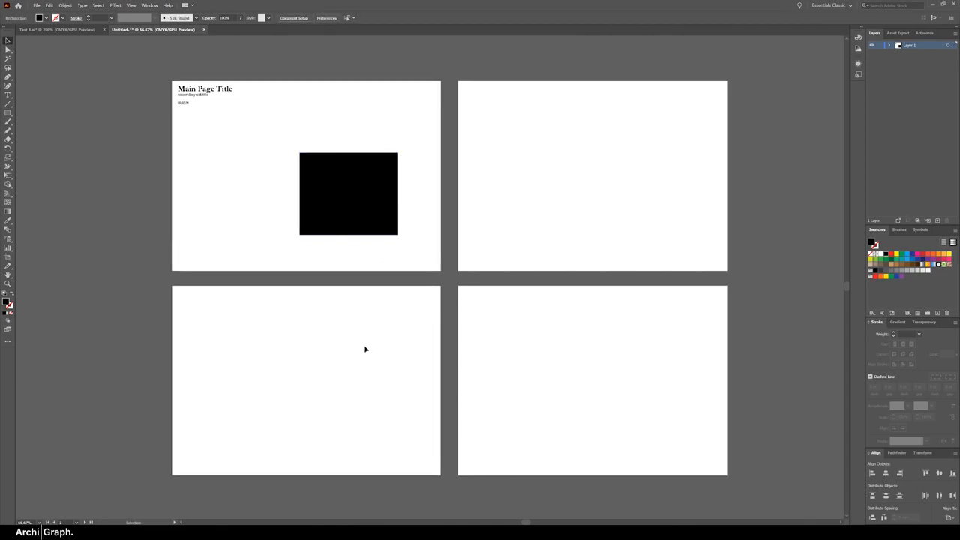
{"action": "key", "text": "ctrl+shift+v"}
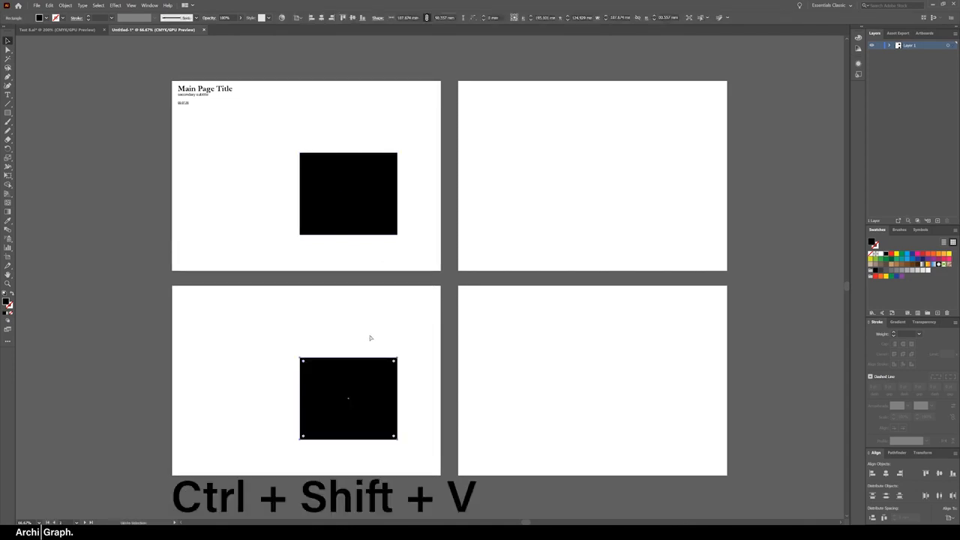
Copy the page title text block from the first artboard and paste it in place on all artboards.
{"action": "left_click", "coordinate": [383, 99]}
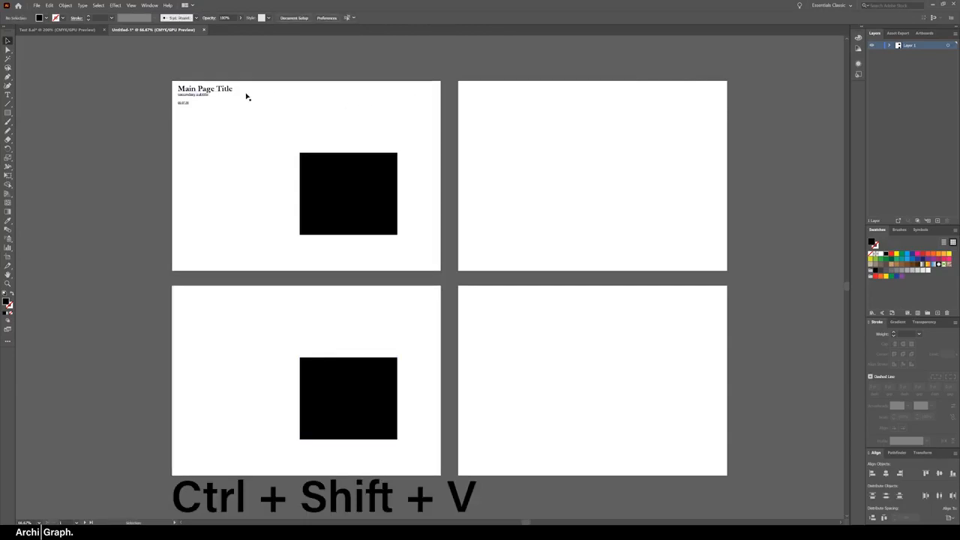
{"action": "left_click", "coordinate": [196, 96]}
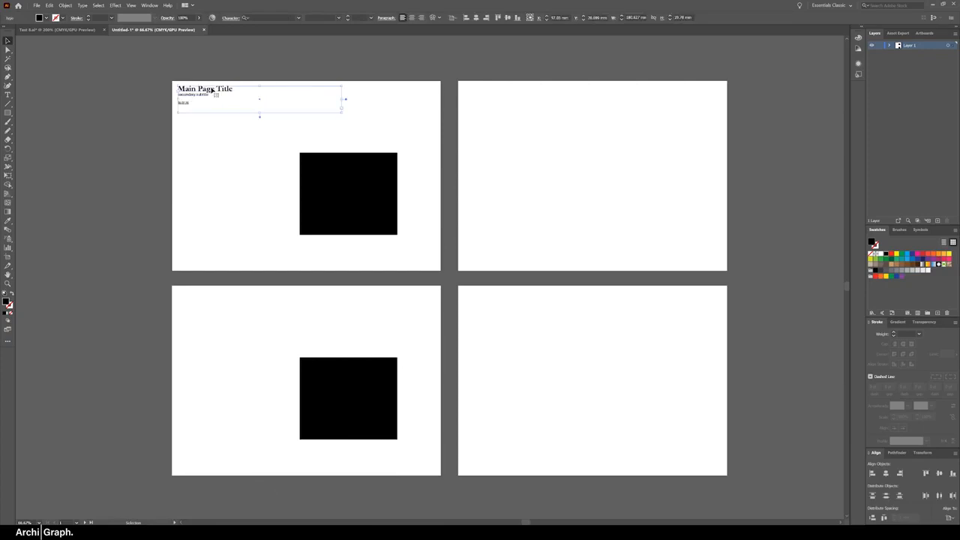
{"action": "left_click", "coordinate": [203, 164]}
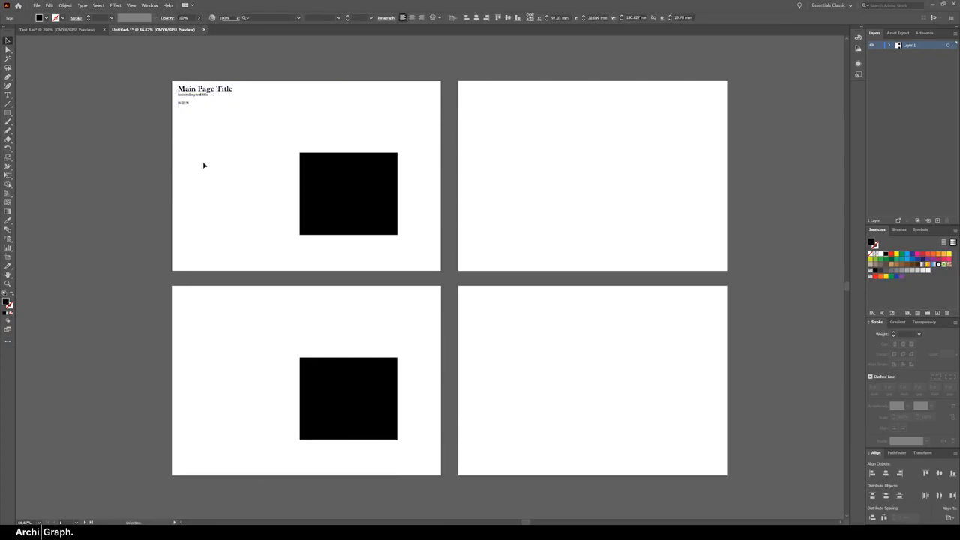
{"action": "key", "text": "ctrl+alt+shift+v"}
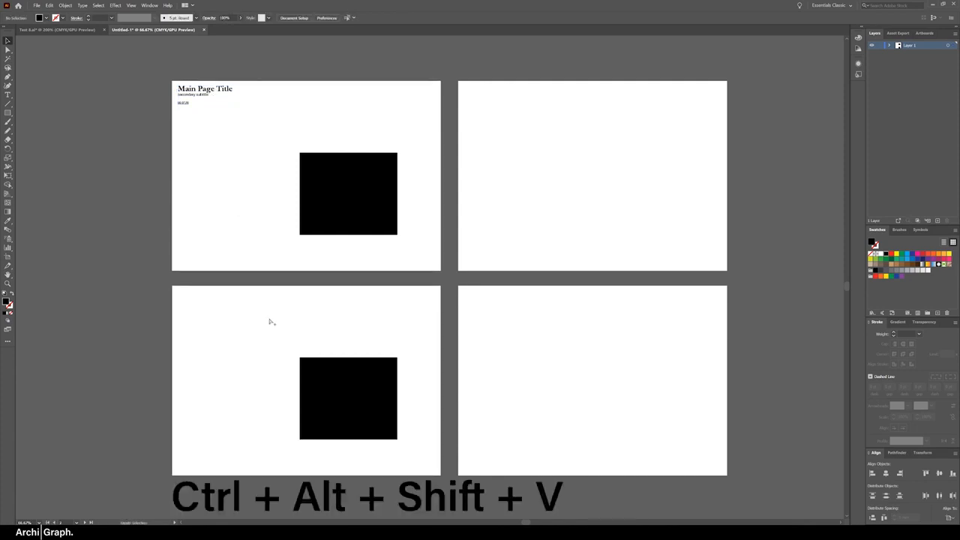
{"action": "key", "text": "ctrl+alt+shift+v"}
{"action": "left_click", "coordinate": [346, 118]}
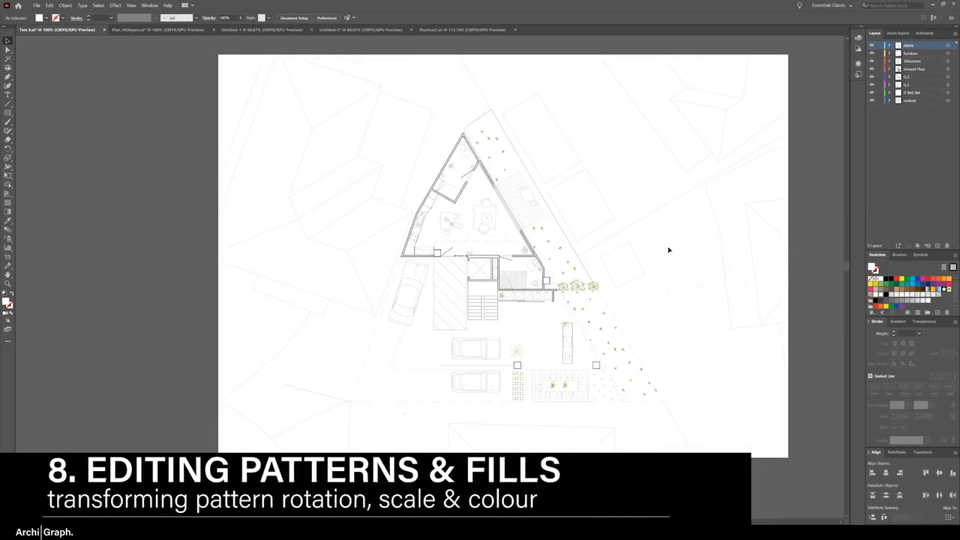
Scale only the pattern fill of the planting strips along the slanted site boundary uniformly to 30%, excluding the objects themselves.
{"action": "left_click", "coordinate": [507, 159]}
{"action": "left_click", "coordinate": [544, 247], "text": "shift"}
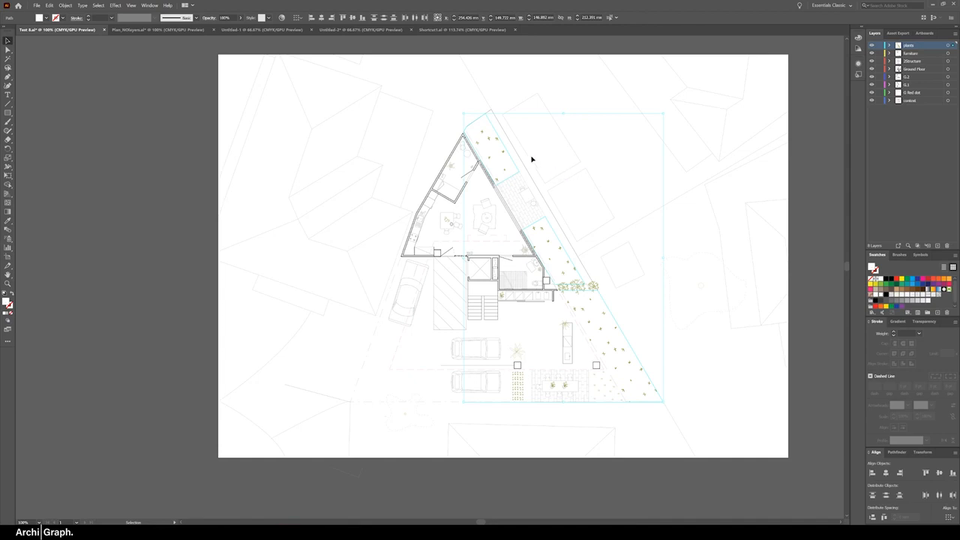
{"action": "right_click", "coordinate": [537, 182]}
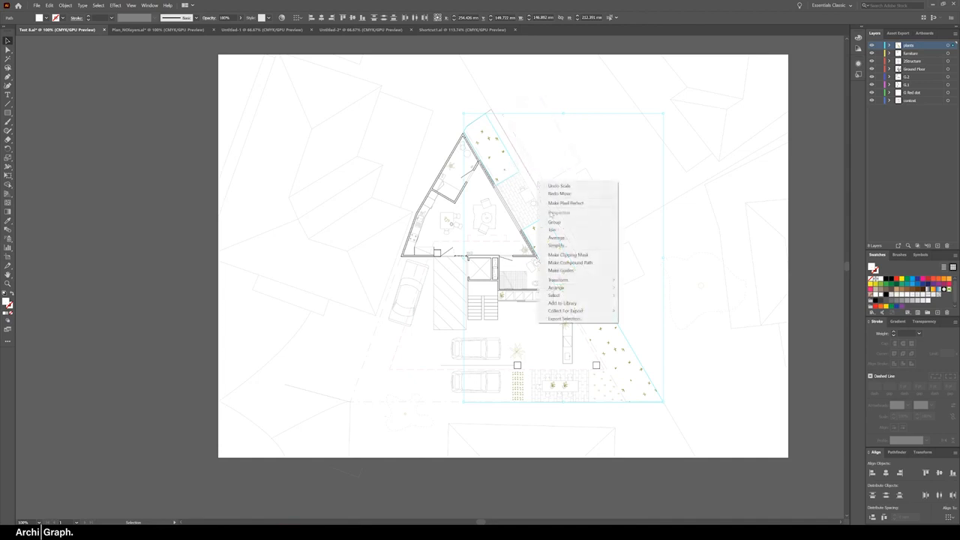
{"action": "mouse_move", "coordinate": [582, 279]}
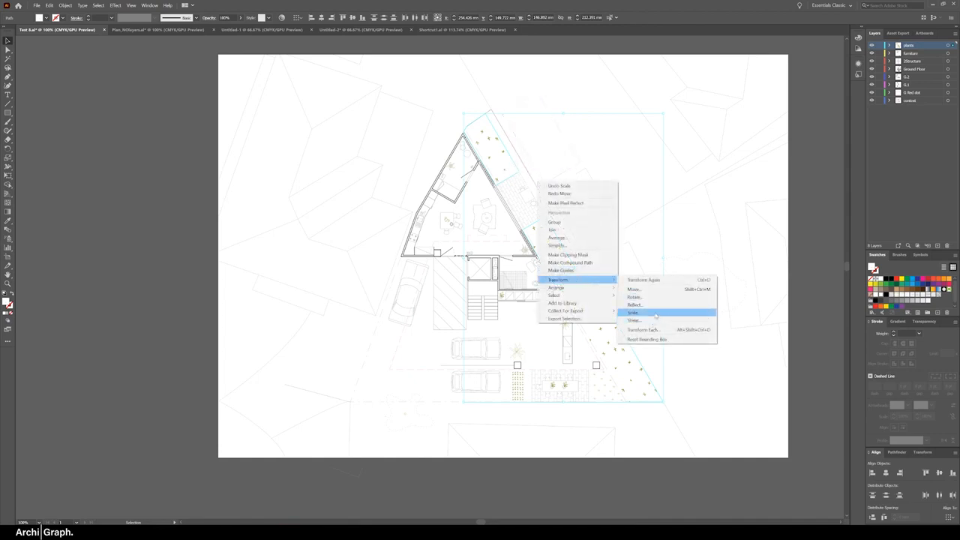
{"action": "left_click", "coordinate": [655, 315]}
{"action": "left_click_drag", "start_coordinate": [391, 181], "coordinate": [339, 155]}
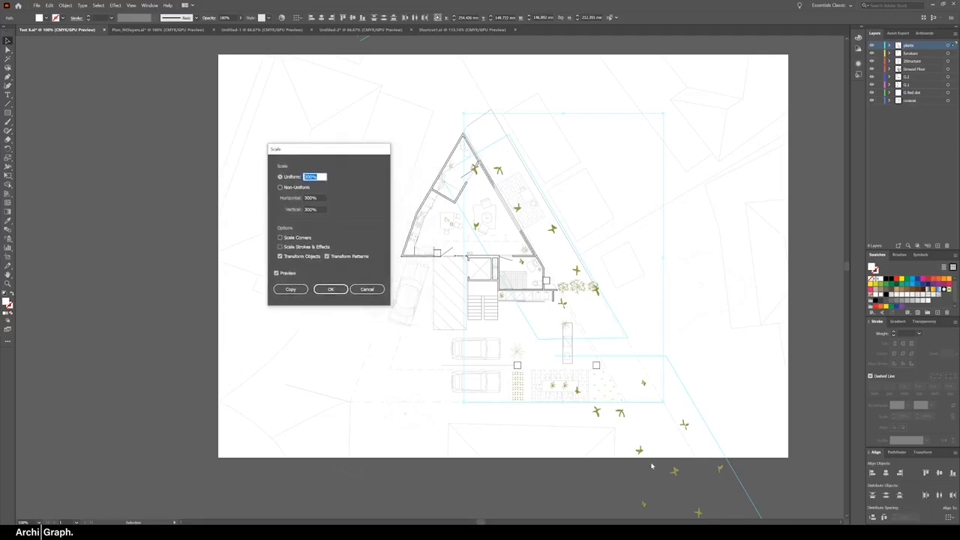
{"action": "left_click", "coordinate": [304, 258]}
{"action": "left_click", "coordinate": [303, 258]}
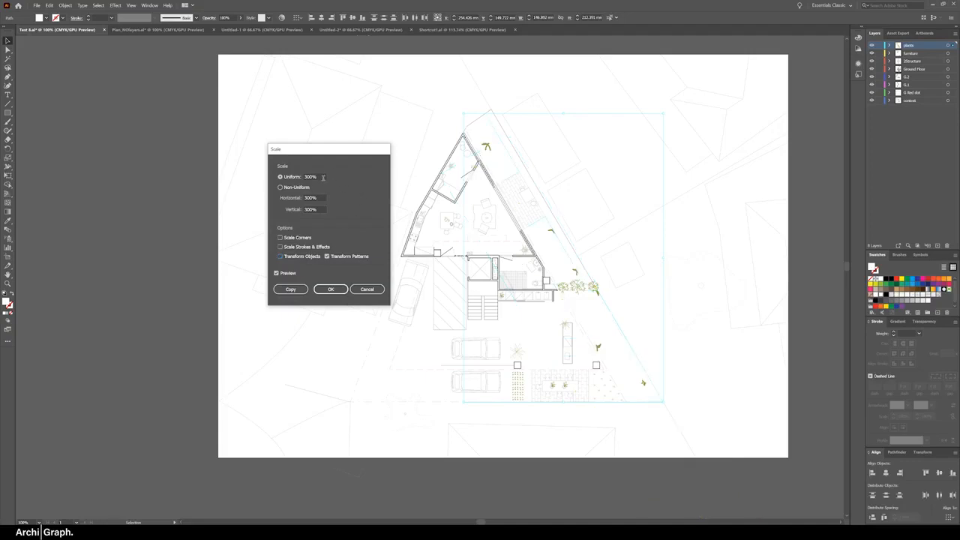
{"action": "double_click", "coordinate": [323, 177]}
{"action": "type", "text": "30"}
{"action": "key", "text": "Tab"}
{"action": "left_click", "coordinate": [330, 289]}
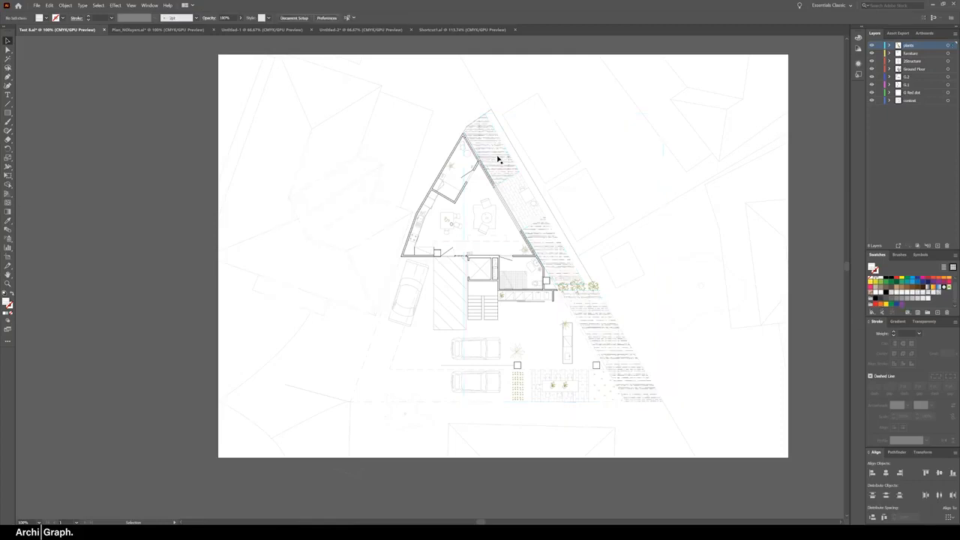
Fill the three planting strips along the slanted boundary with the Diamond pattern from the Basic Graphics_Textures library.
{"action": "left_click", "coordinate": [547, 258], "text": "shift"}
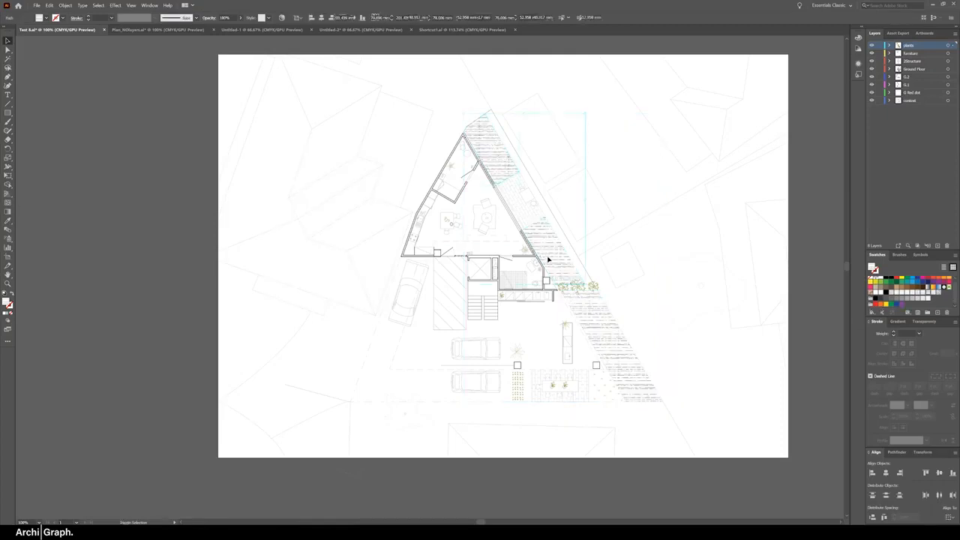
{"action": "left_click", "coordinate": [596, 312], "text": "shift"}
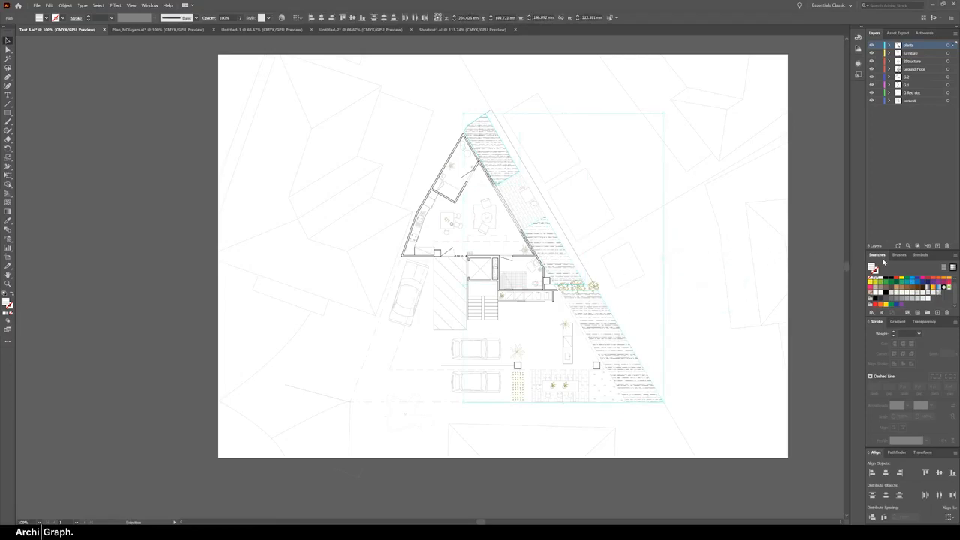
{"action": "left_click", "coordinate": [873, 315]}
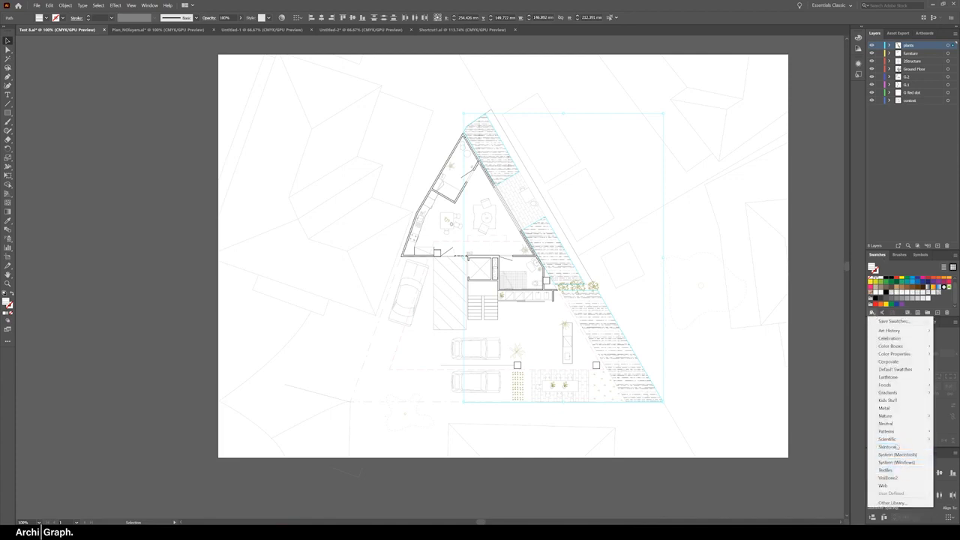
{"action": "mouse_move", "coordinate": [900, 431]}
{"action": "mouse_move", "coordinate": [844, 432]}
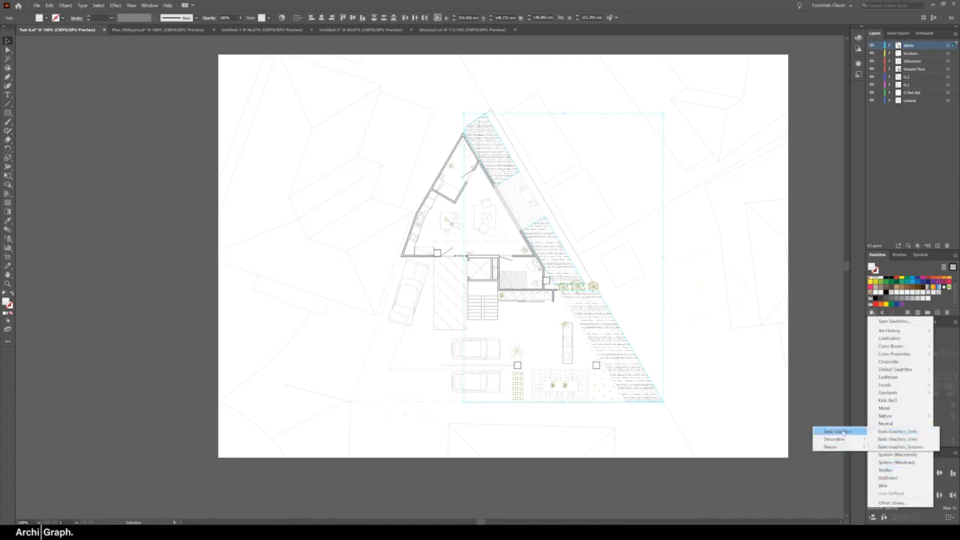
{"action": "left_click", "coordinate": [900, 446]}
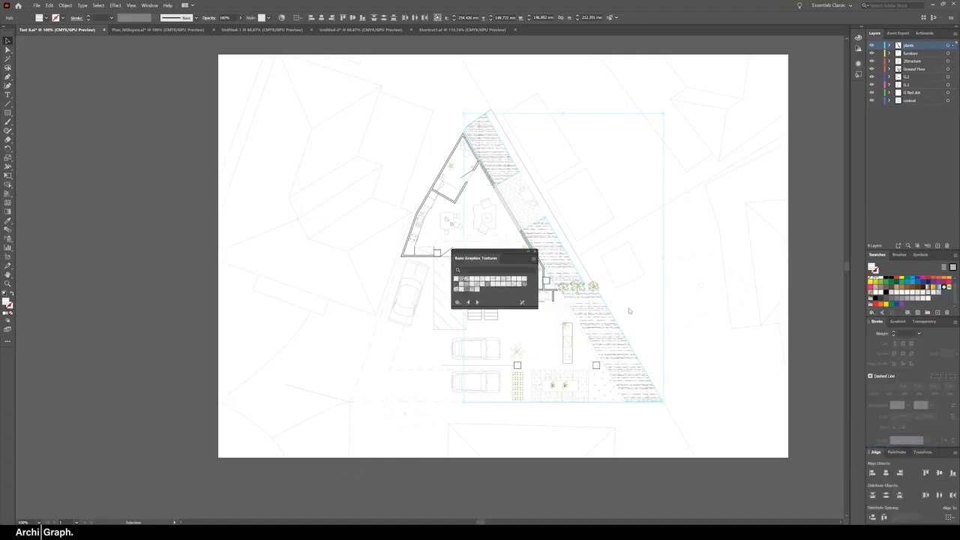
{"action": "mouse_move", "coordinate": [494, 251]}
{"action": "left_mouse_down"}
{"action": "mouse_move", "coordinate": [693, 229]}
{"action": "mouse_move", "coordinate": [737, 216]}
{"action": "left_mouse_up"}
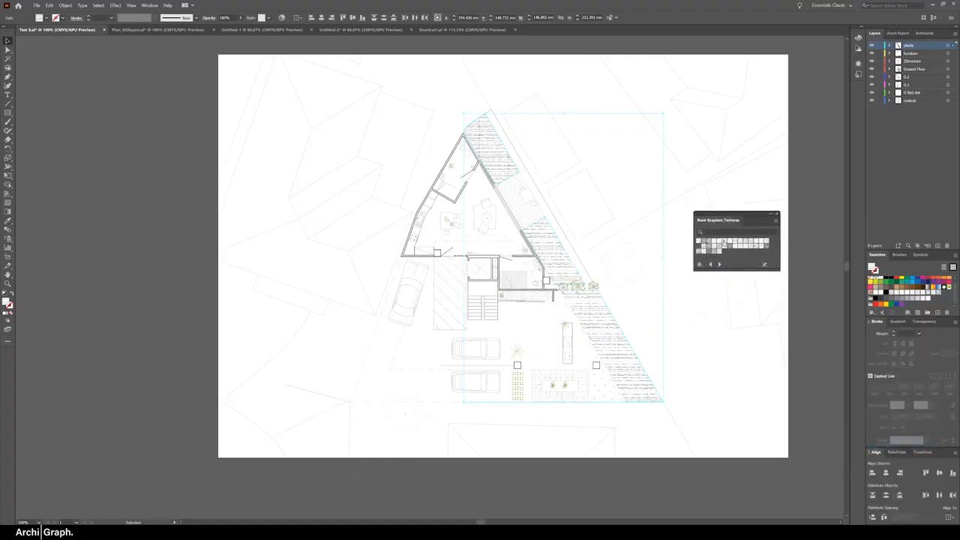
{"action": "left_click", "coordinate": [747, 243]}
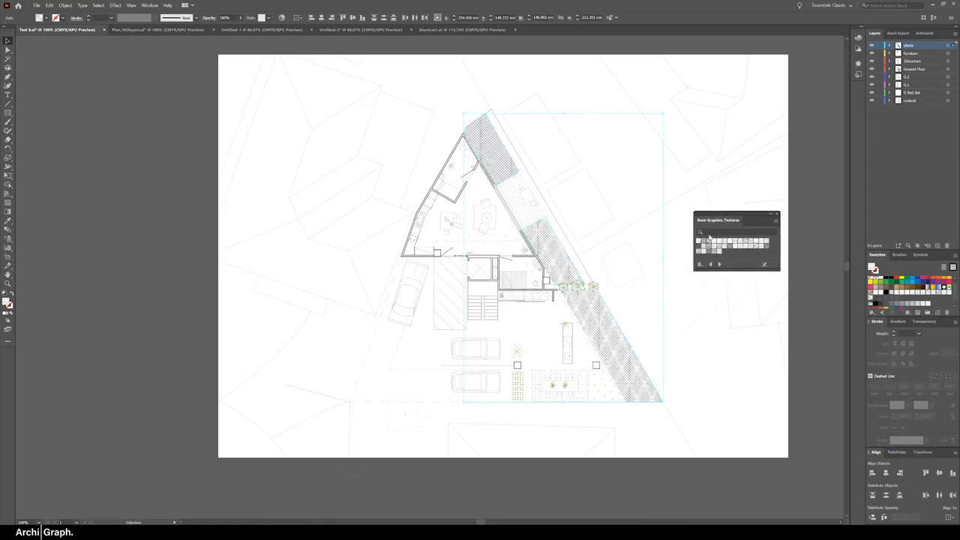
Rotate only the pattern fill of the selected strips to an angle of 347°, without transforming the objects.
{"action": "scroll", "coordinate": [565, 236], "scroll_direction": "up", "scroll_amount": 2}
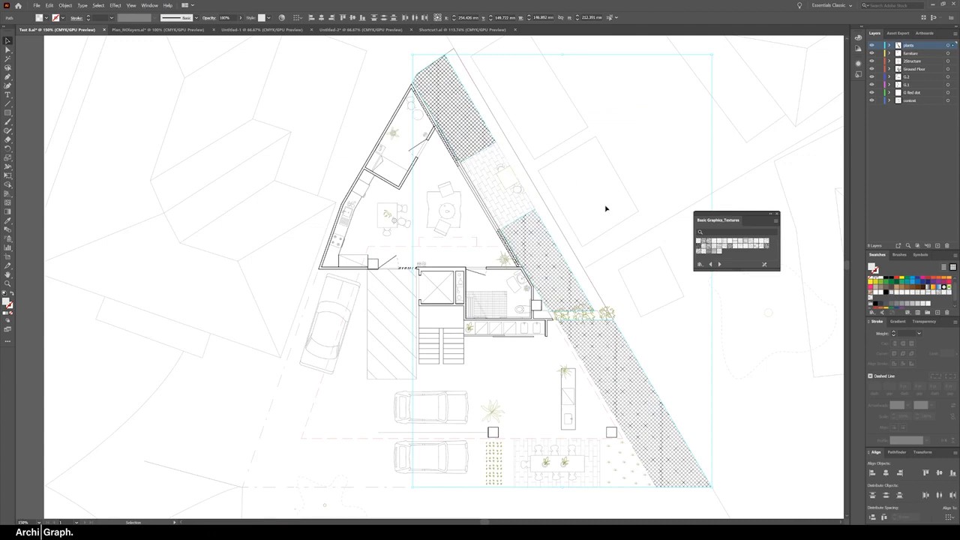
{"action": "right_click", "coordinate": [580, 239]}
{"action": "mouse_move", "coordinate": [616, 341]}
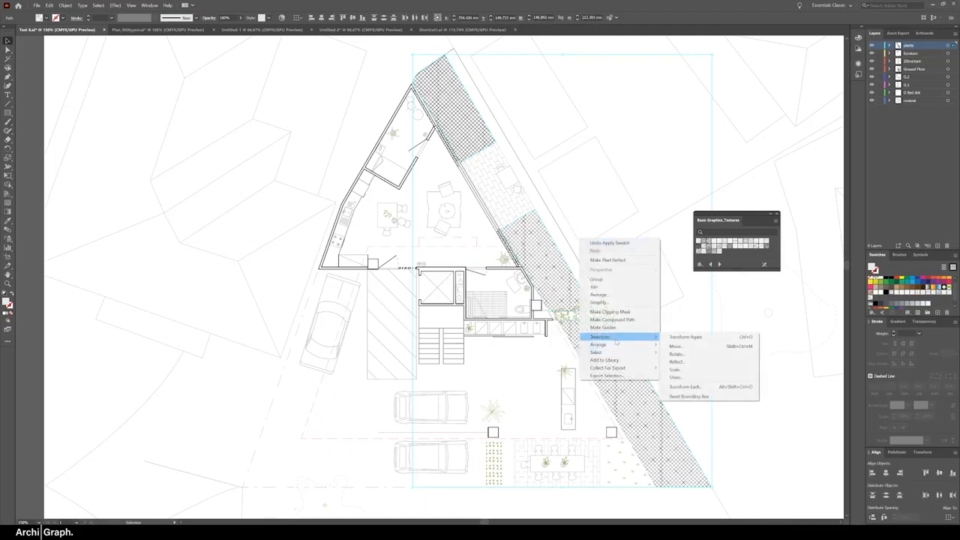
{"action": "left_click", "coordinate": [678, 354]}
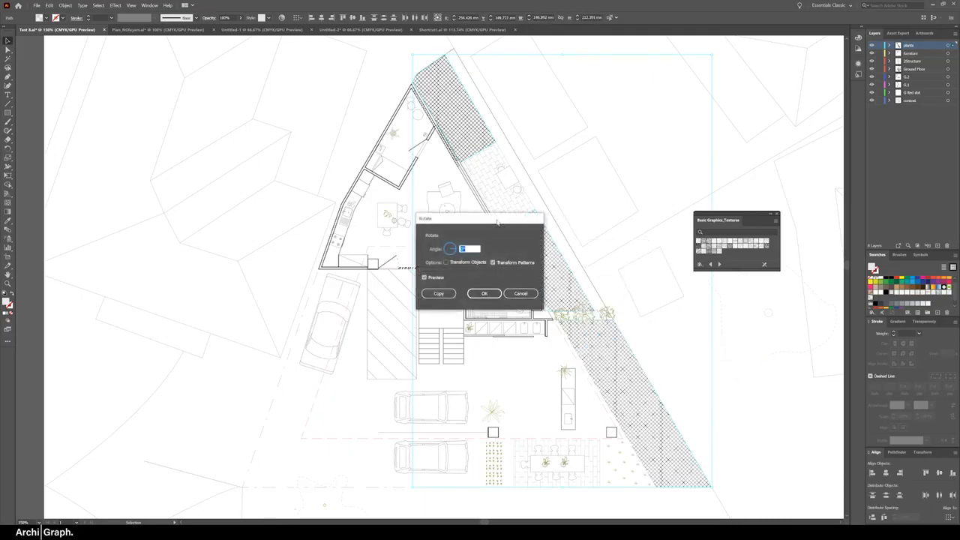
{"action": "mouse_move", "coordinate": [498, 223]}
{"action": "left_mouse_down"}
{"action": "mouse_move", "coordinate": [656, 166]}
{"action": "mouse_move", "coordinate": [662, 174]}
{"action": "left_mouse_up"}
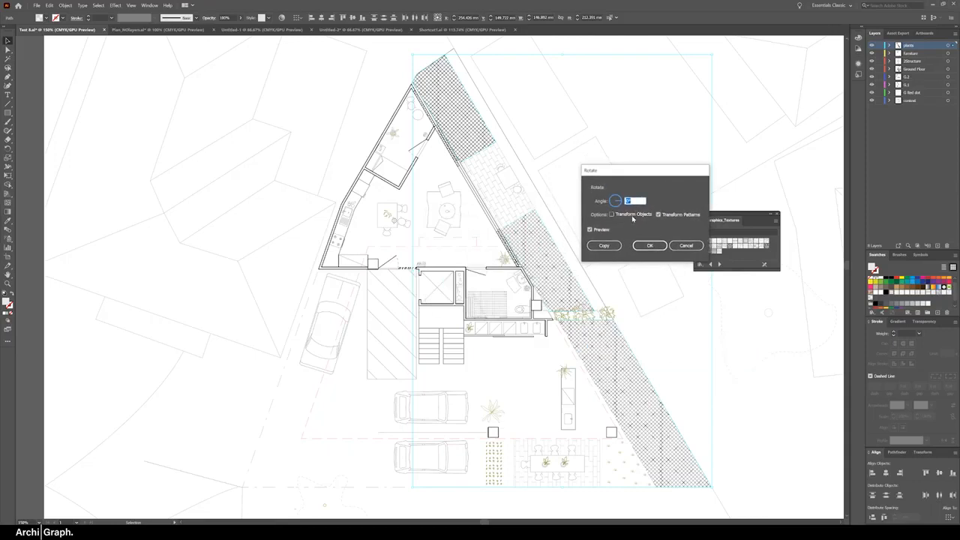
{"action": "left_click", "coordinate": [591, 230]}
{"action": "left_click", "coordinate": [590, 229]}
{"action": "left_click_drag", "start_coordinate": [615, 207], "coordinate": [621, 204]}
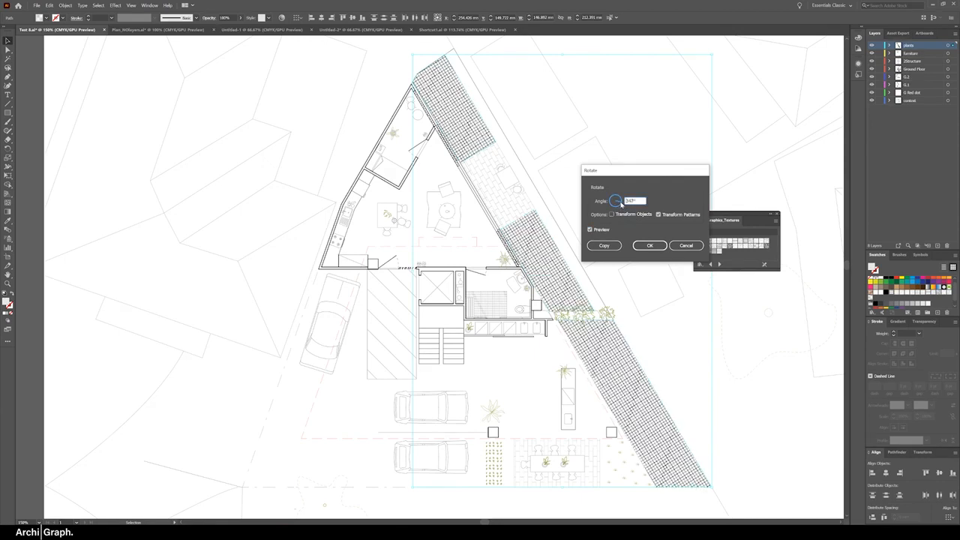
{"action": "left_click", "coordinate": [650, 245]}
Edit the Diamond pattern swatch so all its lines have a light grey 0.05 pt stroke, and return to the plan.
{"action": "key", "text": "ctrl+minus"}
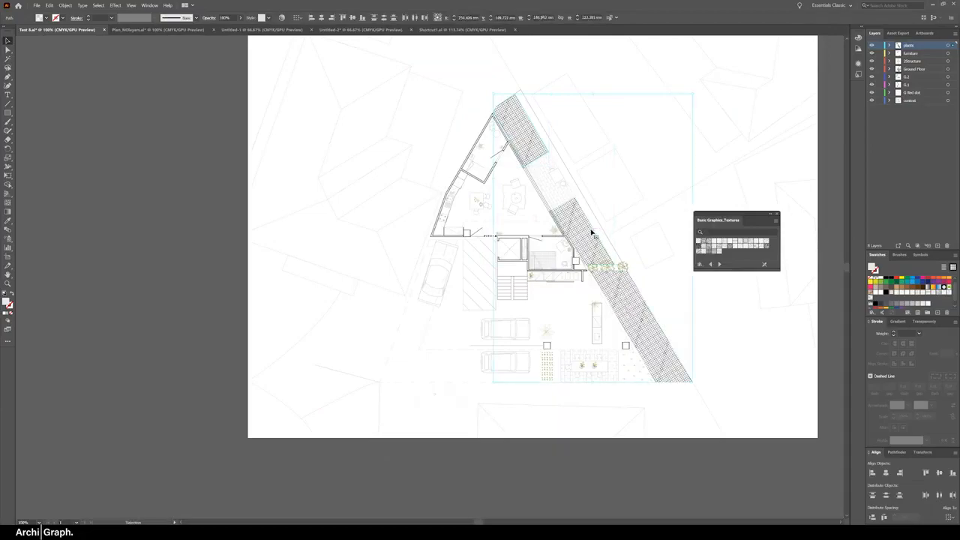
{"action": "scroll", "coordinate": [579, 225], "scroll_direction": "up", "scroll_amount": 1}
{"action": "scroll", "coordinate": [580, 226], "scroll_direction": "up", "scroll_amount": 6}
{"action": "scroll", "coordinate": [548, 272], "scroll_direction": "down", "scroll_amount": 7}
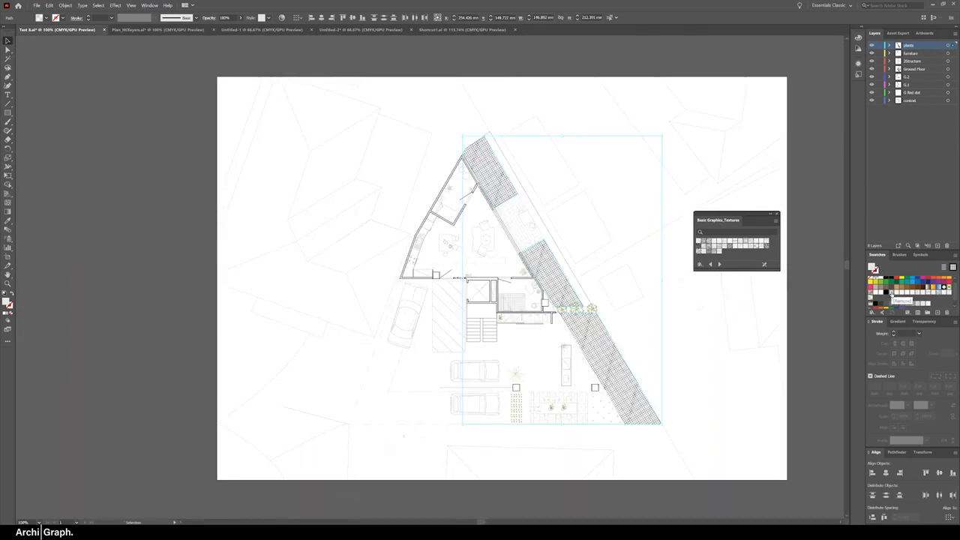
{"action": "double_click", "coordinate": [892, 296]}
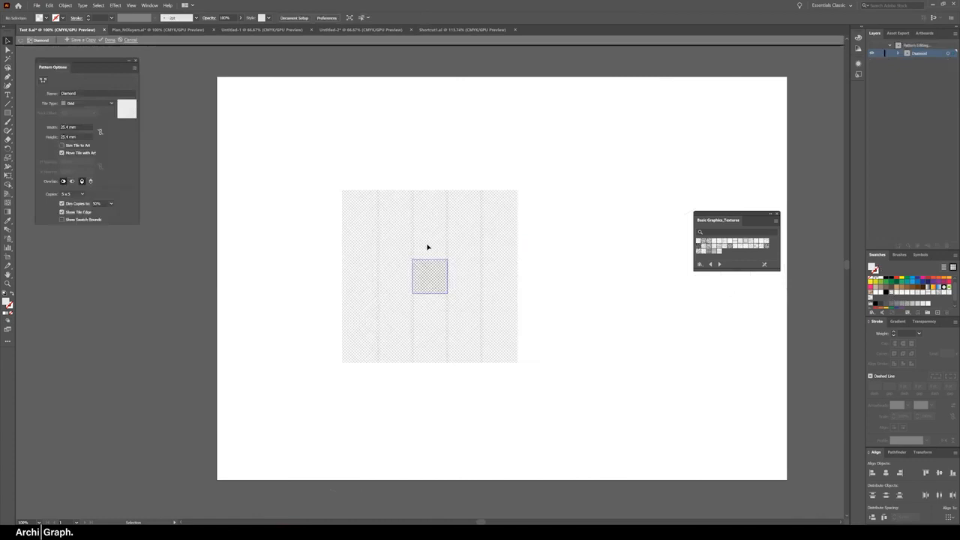
{"action": "key", "text": "ctrl+a"}
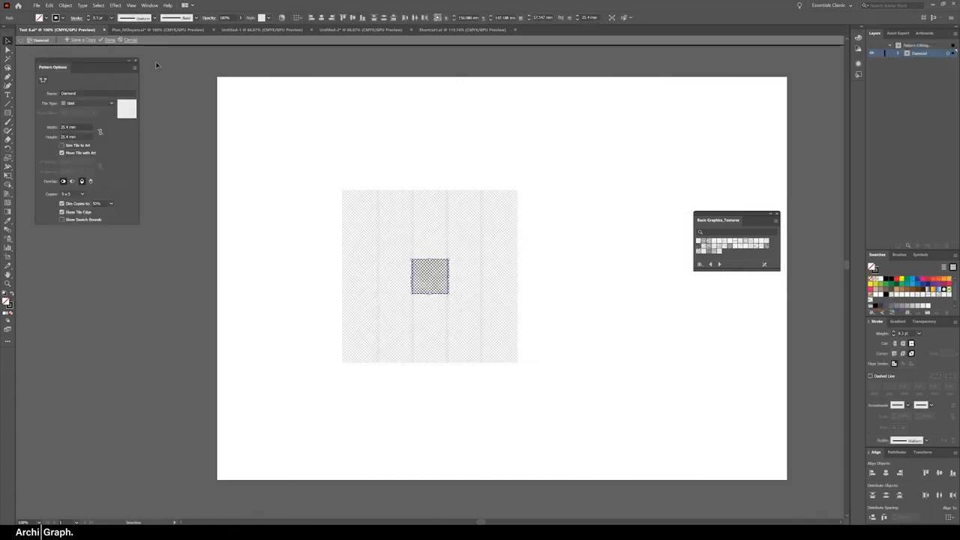
{"action": "left_click", "coordinate": [98, 18]}
{"action": "left_click", "coordinate": [61, 17]}
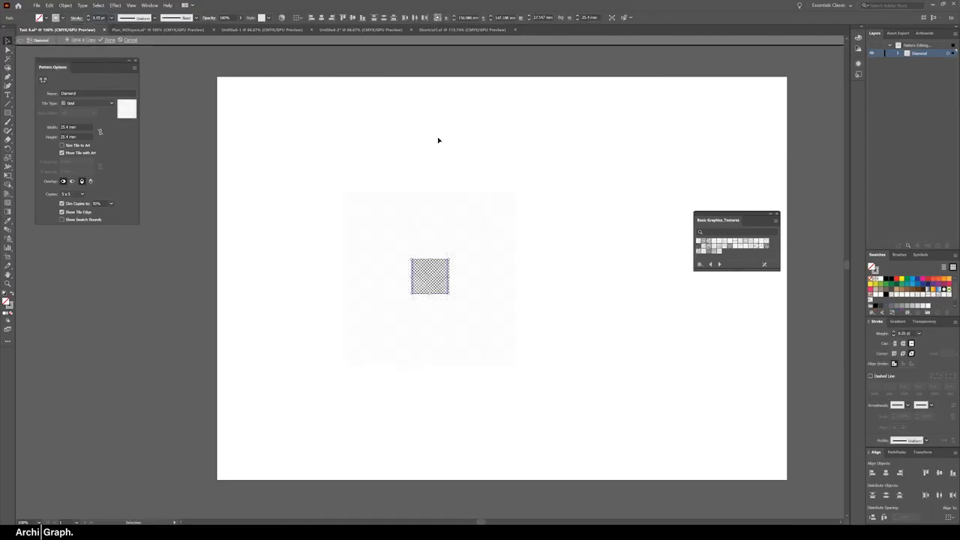
{"action": "left_click", "coordinate": [441, 157]}
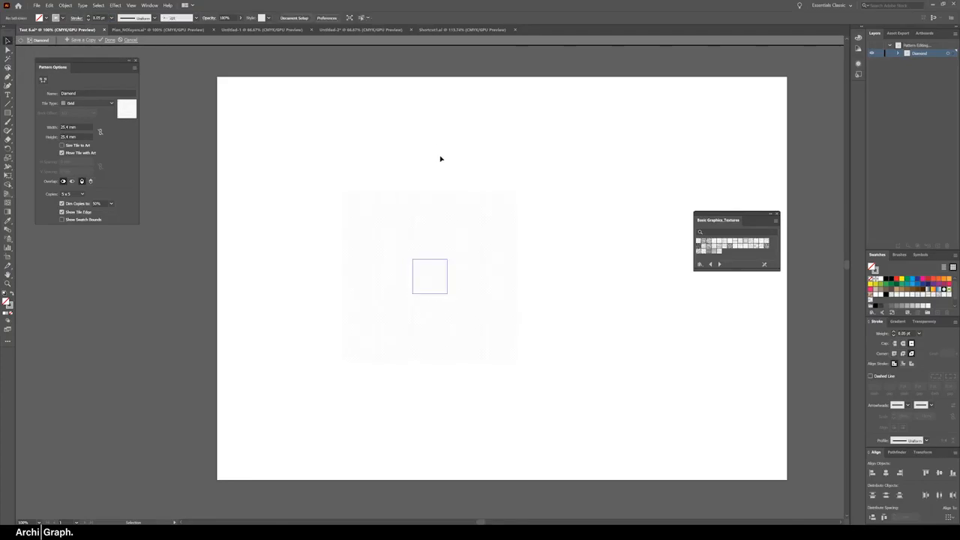
{"action": "key", "text": "Escape"}
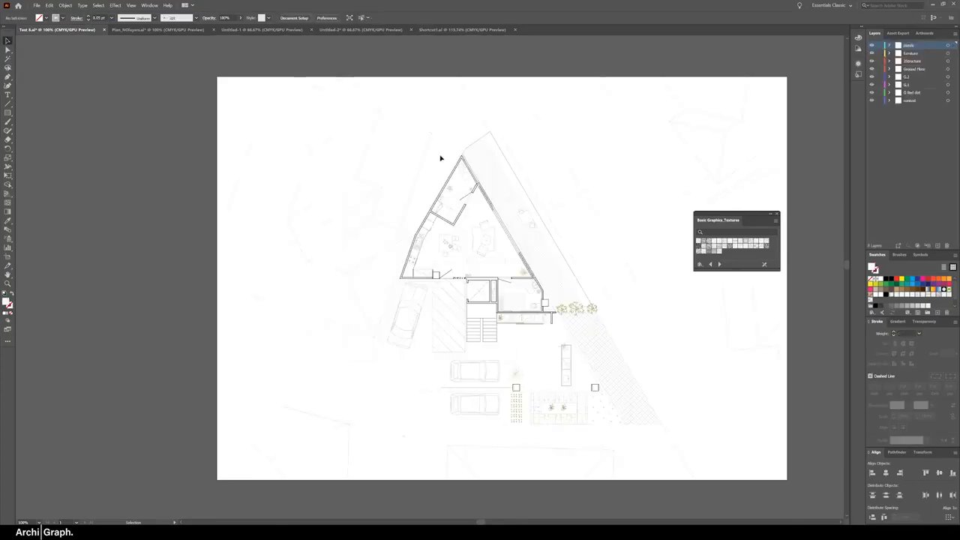
{"action": "scroll", "coordinate": [540, 269], "scroll_direction": "up", "scroll_amount": 2}
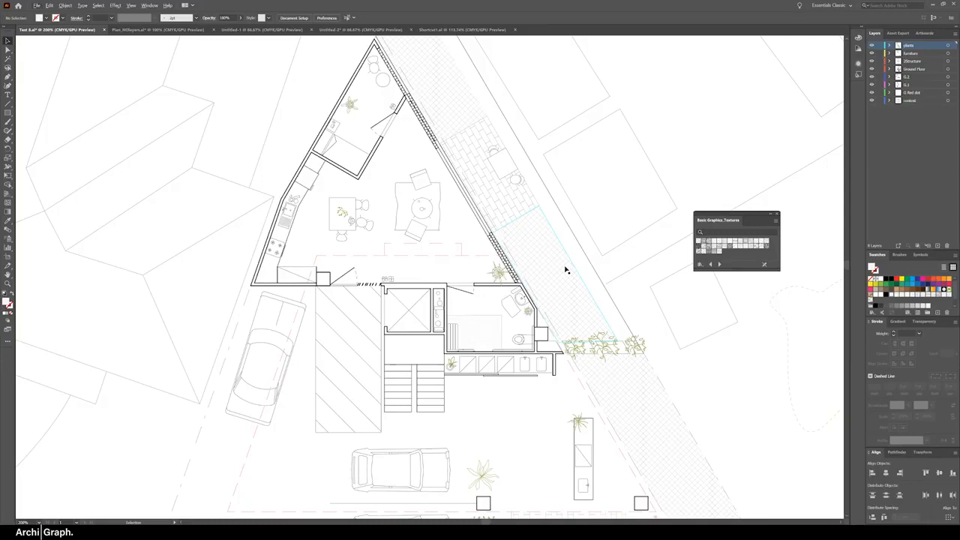